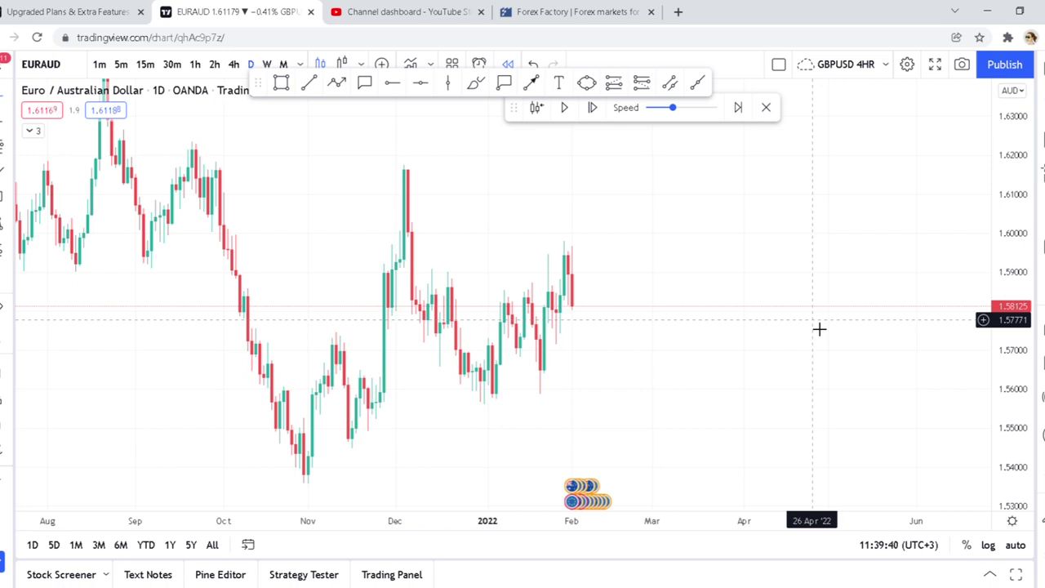
# Draw an arrow from the last candle's low down to about 1.541 near 22 Feb '22.
pyautogui.click(531, 82)
pyautogui.moveTo(576, 306)
pyautogui.mouseDown()
pyautogui.moveTo(618, 174)
pyautogui.moveTo(690, 438)
pyautogui.moveTo(716, 469)
pyautogui.moveTo(575, 343)
pyautogui.moveTo(595, 297)
pyautogui.moveTo(607, 313)
pyautogui.moveTo(716, 303)
pyautogui.moveTo(737, 313)
pyautogui.moveTo(581, 306)
pyautogui.moveTo(615, 355)
pyautogui.moveTo(611, 345)
pyautogui.moveTo(584, 352)
pyautogui.moveTo(606, 357)
pyautogui.moveTo(621, 378)
pyautogui.moveTo(628, 250)
pyautogui.moveTo(646, 321)
pyautogui.mouseUp()
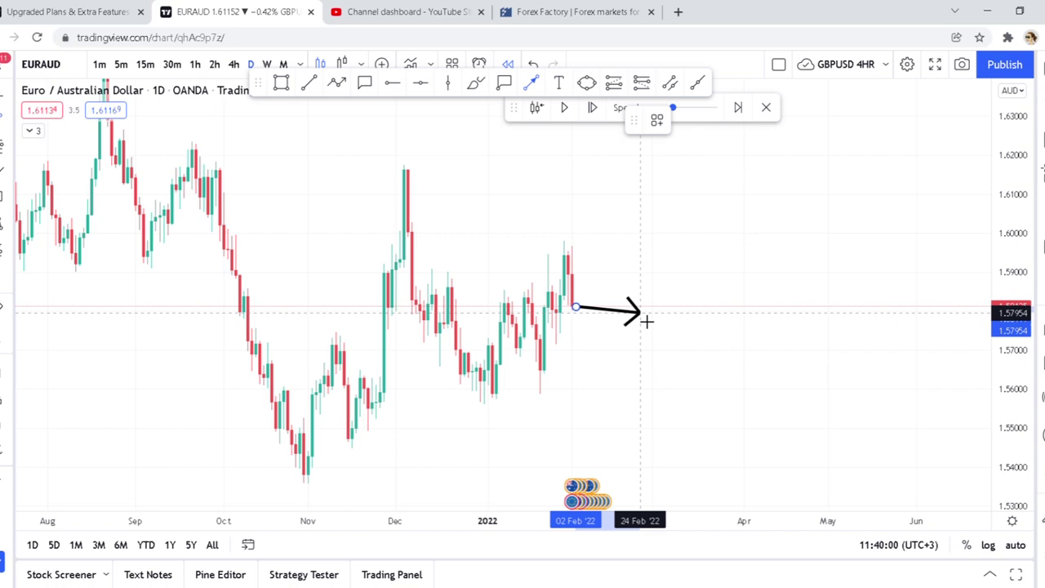
pyautogui.moveTo(646, 321); pyautogui.dragTo(622, 325)
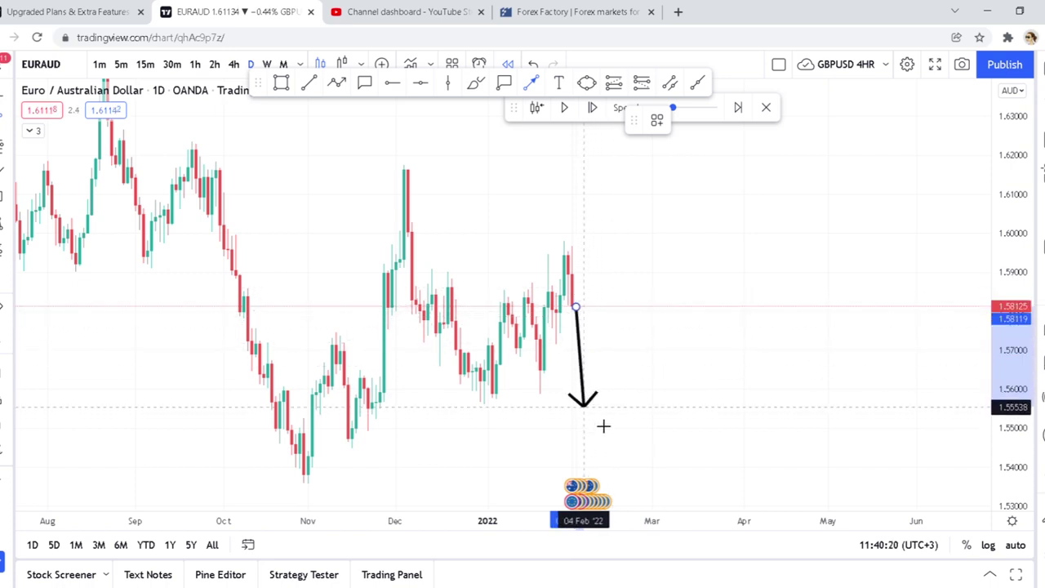
pyautogui.click(632, 462)
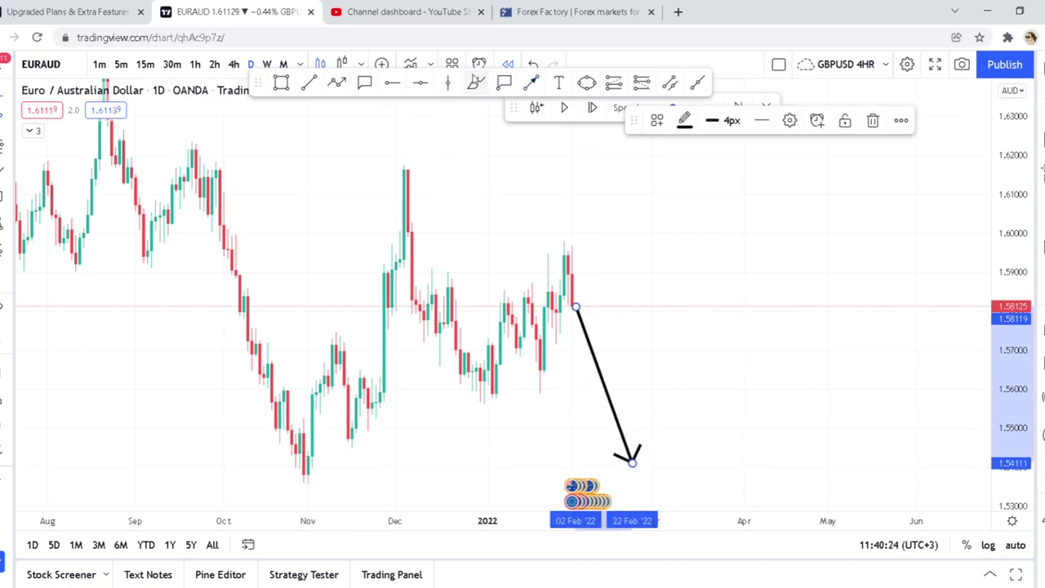
# Circle the November 2021 lows and the December 2021 high with the Brush.
pyautogui.click(476, 82)
pyautogui.moveTo(402, 412); pyautogui.dragTo(332, 412)
pyautogui.moveTo(240, 456)
pyautogui.mouseDown()
pyautogui.moveTo(460, 464)
pyautogui.moveTo(257, 441)
pyautogui.mouseUp()
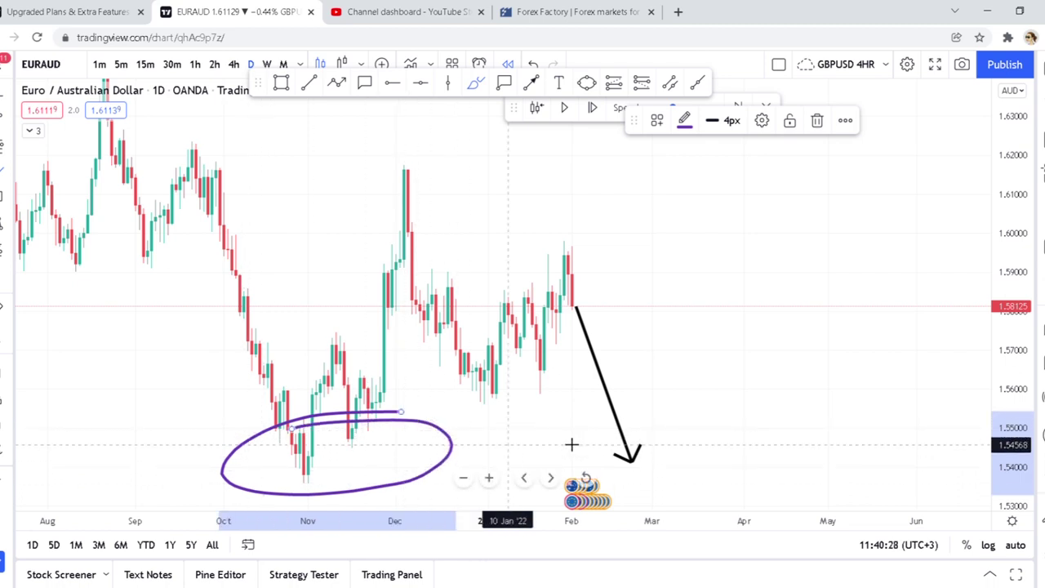
pyautogui.moveTo(412, 151)
pyautogui.mouseDown()
pyautogui.moveTo(359, 200)
pyautogui.moveTo(433, 160)
pyautogui.mouseUp()
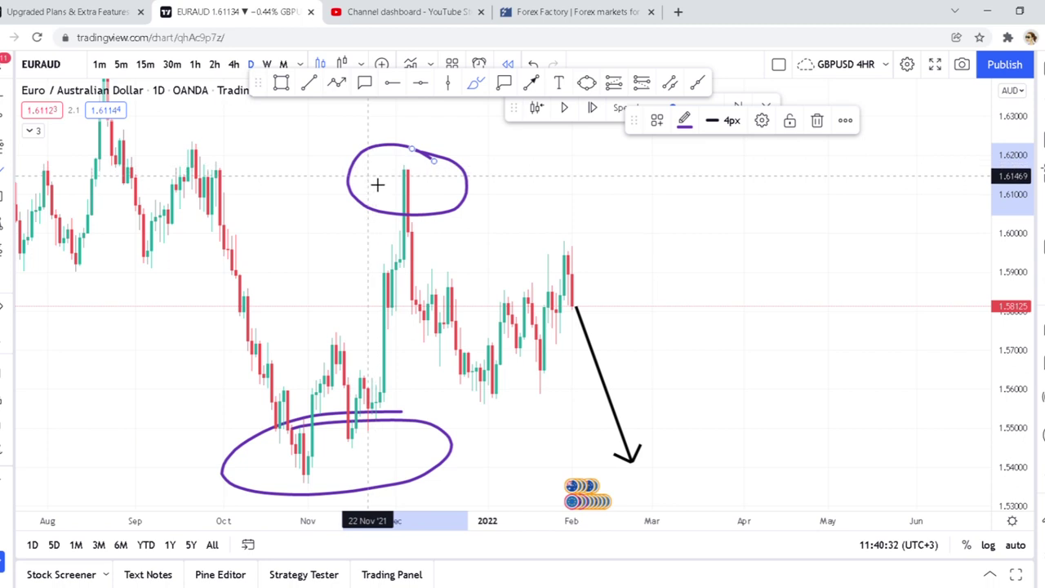
# Undo both brush circles and the downward arrow.
pyautogui.click(533, 63)
pyautogui.click(533, 63)
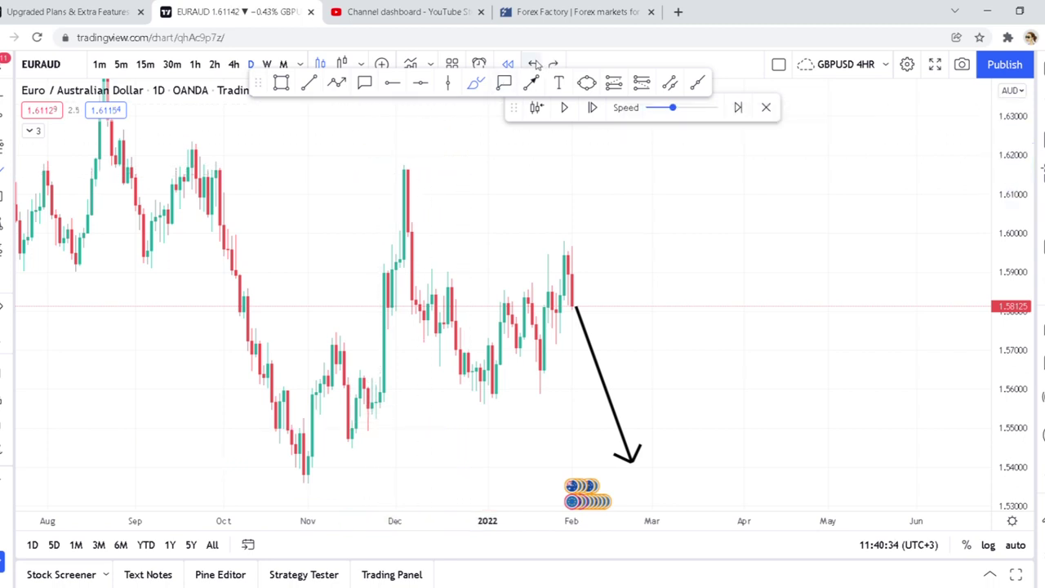
pyautogui.click(533, 64)
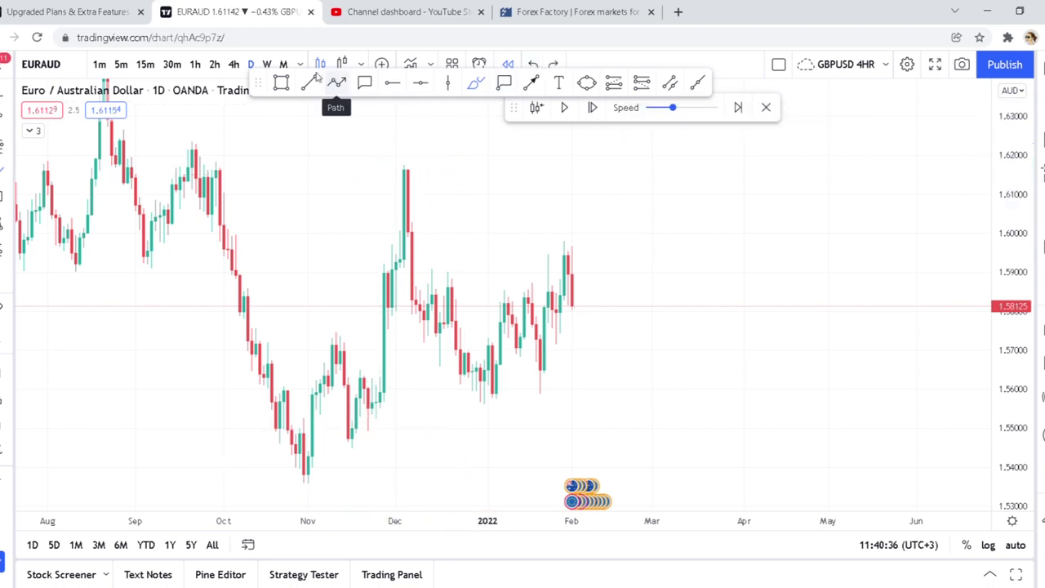
# Draw a rectangle over the November 2021 lows from about 1.552 to 1.536, spanning 20 Oct '21 to 11 Apr '22.
pyautogui.click(281, 83)
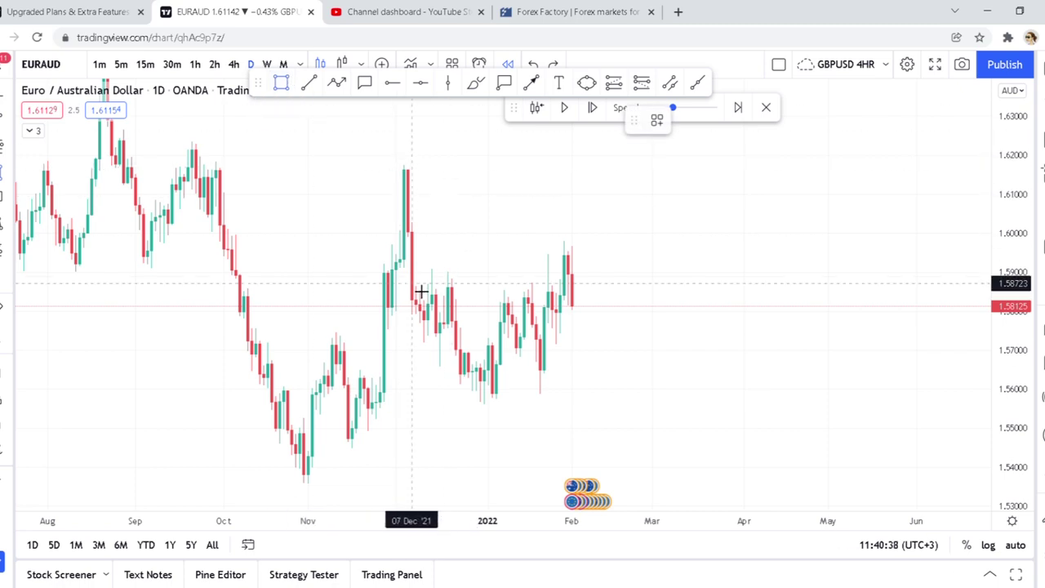
pyautogui.moveTo(1012, 210); pyautogui.dragTo(1005, 308)
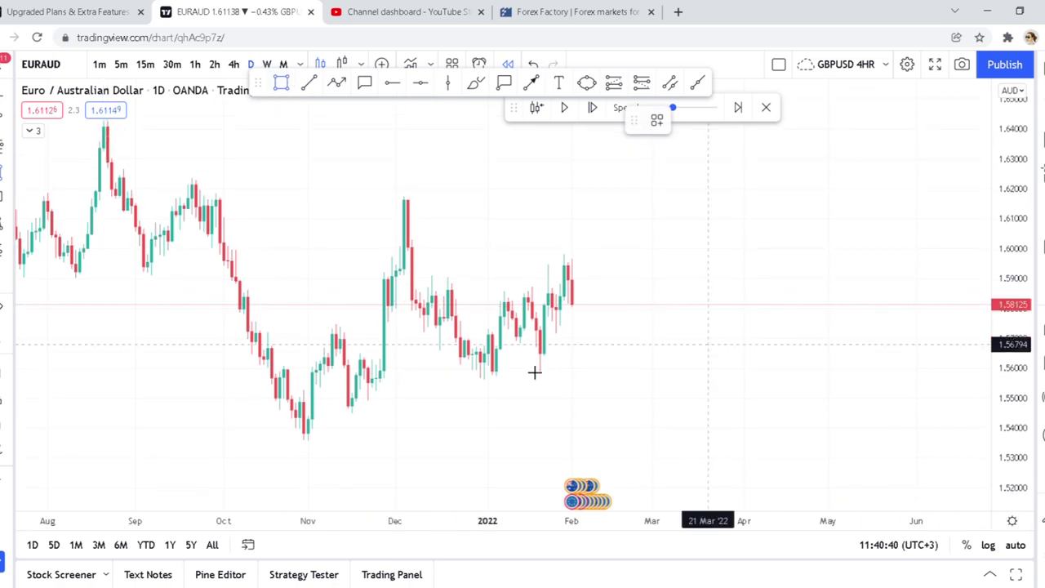
pyautogui.click(275, 393)
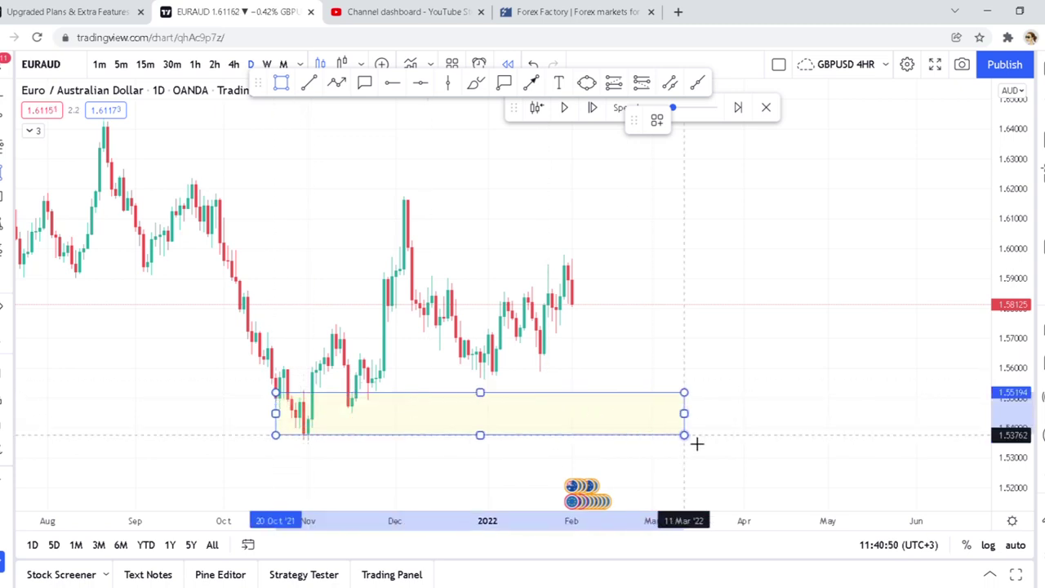
pyautogui.click(769, 439)
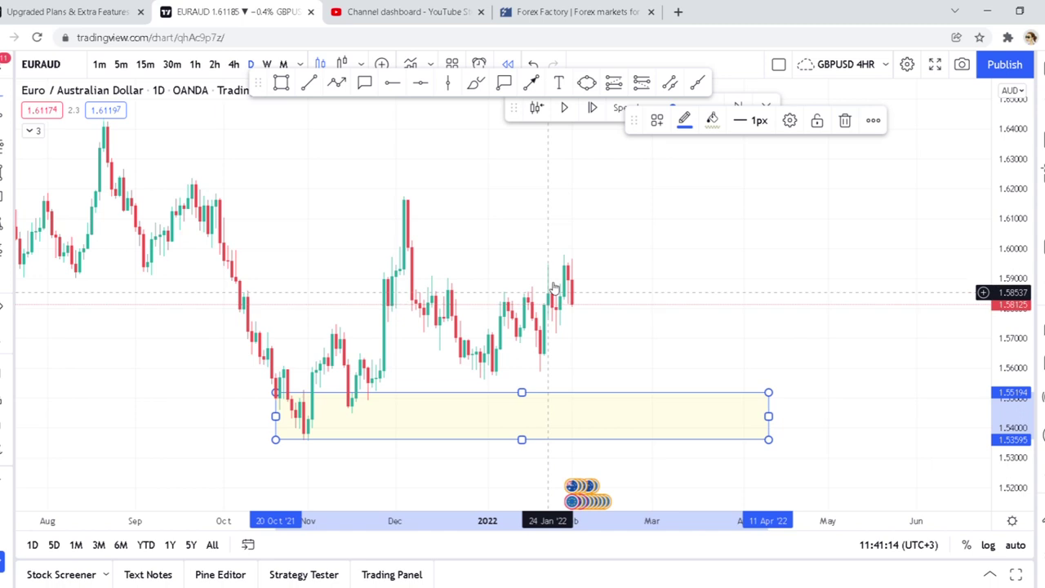
# Draw an arrow pointing at the December 2021 high and delete it.
pyautogui.click(531, 83)
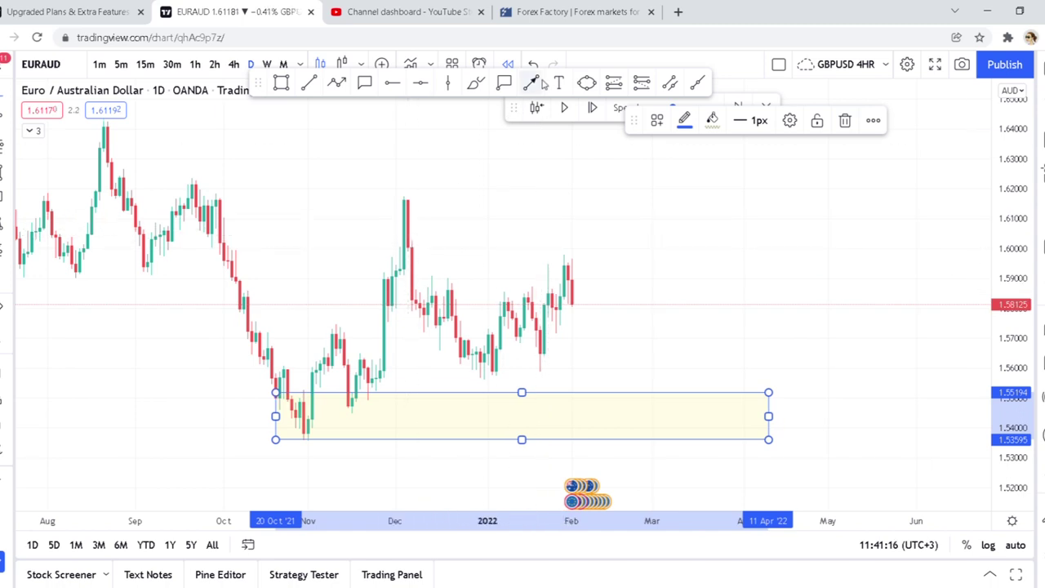
pyautogui.moveTo(487, 168)
pyautogui.mouseDown()
pyautogui.moveTo(436, 214)
pyautogui.moveTo(409, 209)
pyautogui.moveTo(411, 261)
pyautogui.moveTo(677, 285)
pyautogui.moveTo(485, 305)
pyautogui.moveTo(623, 242)
pyautogui.moveTo(611, 163)
pyautogui.moveTo(405, 242)
pyautogui.moveTo(399, 280)
pyautogui.moveTo(412, 273)
pyautogui.moveTo(418, 207)
pyautogui.moveTo(418, 279)
pyautogui.moveTo(409, 206)
pyautogui.moveTo(476, 190)
pyautogui.moveTo(245, 181)
pyautogui.moveTo(301, 210)
pyautogui.moveTo(452, 226)
pyautogui.moveTo(446, 212)
pyautogui.moveTo(399, 211)
pyautogui.moveTo(397, 196)
pyautogui.mouseUp()
pyautogui.click(871, 119)
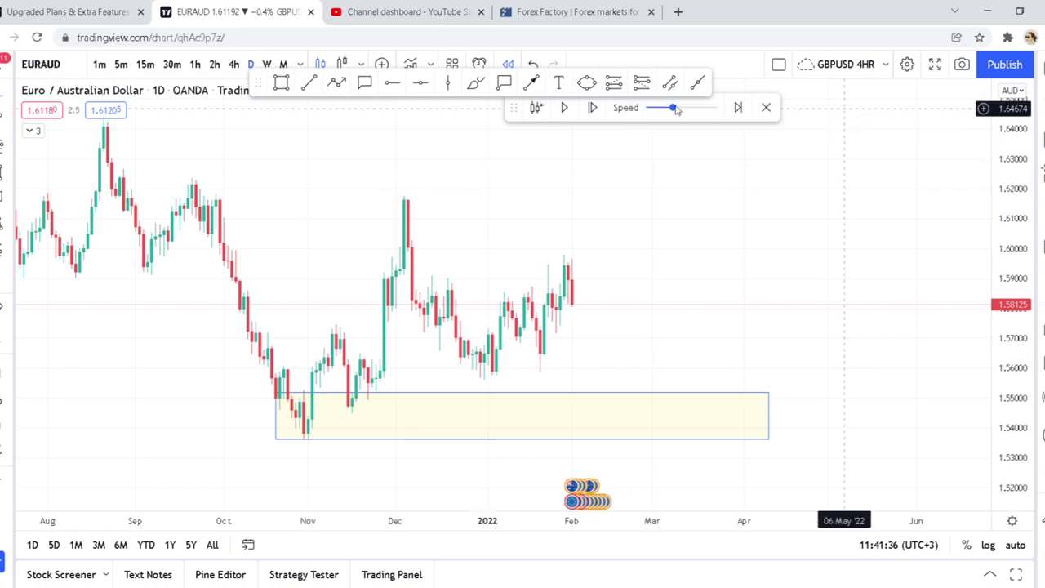
# Draw a rectangle at the December 2021 high from about 1.618 to 1.591, spanning 25 Oct '21 to 25 Apr '22.
pyautogui.click(281, 82)
pyautogui.moveTo(356, 196); pyautogui.dragTo(469, 282)
pyautogui.moveTo(461, 236); pyautogui.dragTo(813, 241)
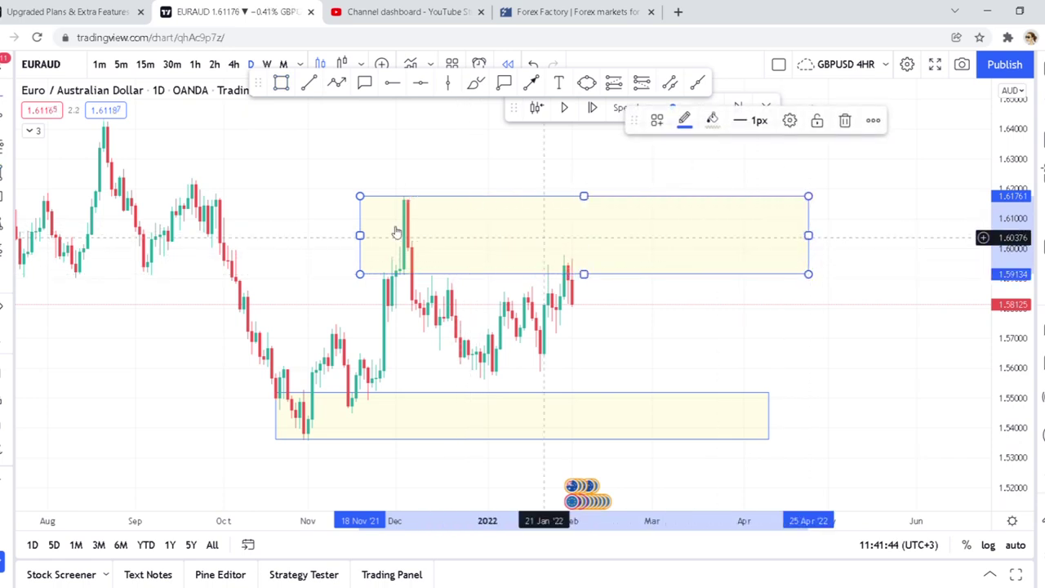
pyautogui.moveTo(360, 236); pyautogui.dragTo(287, 236)
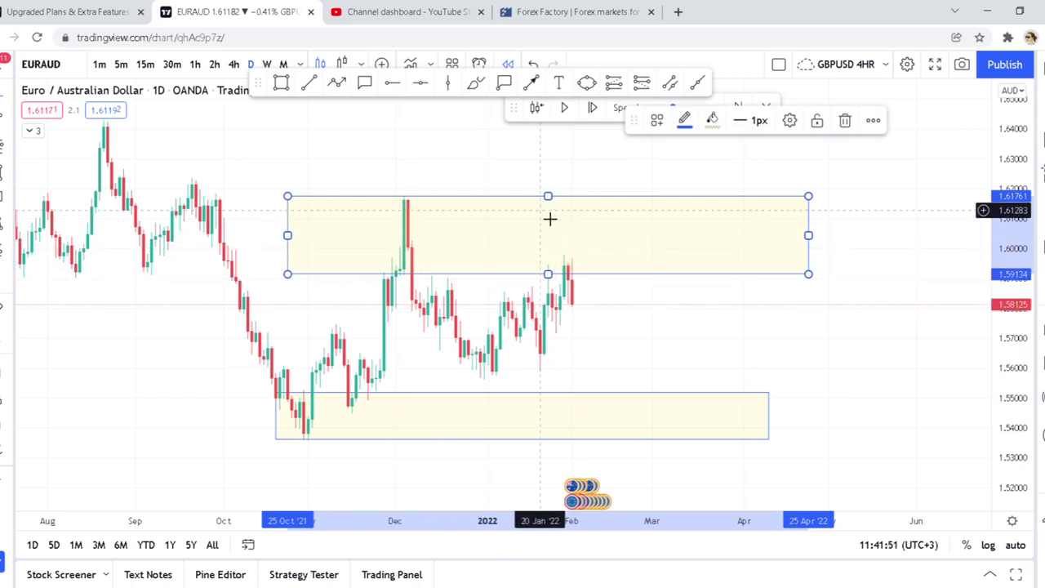
# Circle the August 2021 peak with the Brush and draw a rectangle there from about 1.644 to 1.632, extended to 25 Apr '22.
pyautogui.moveTo(256, 166)
pyautogui.mouseDown()
pyautogui.moveTo(175, 252)
pyautogui.moveTo(275, 182)
pyautogui.moveTo(266, 174)
pyautogui.mouseUp()
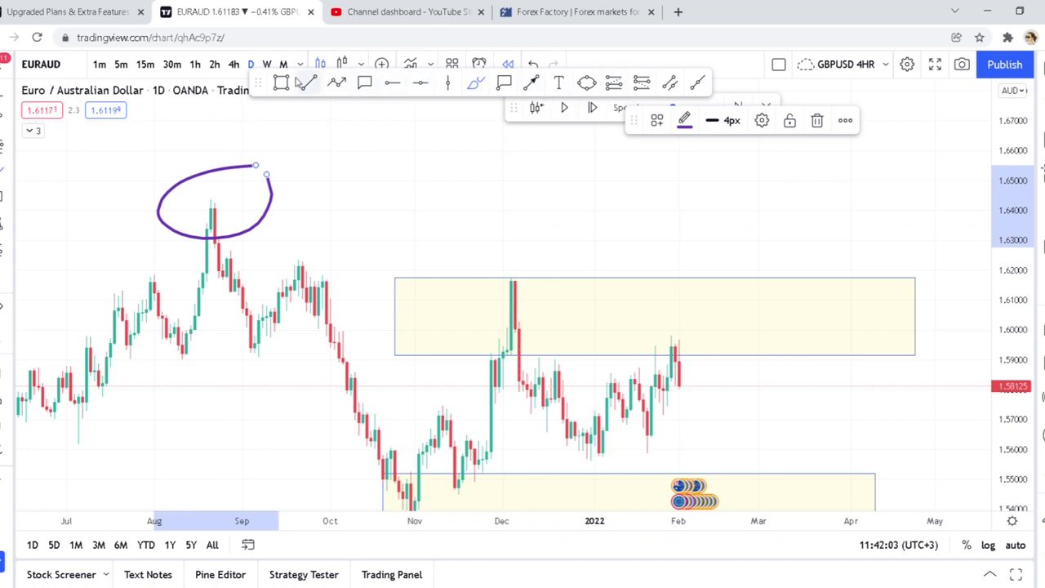
pyautogui.click(187, 209)
pyautogui.moveTo(178, 198)
pyautogui.mouseDown()
pyautogui.moveTo(366, 233)
pyautogui.moveTo(766, 234)
pyautogui.mouseUp()
pyautogui.moveTo(865, 243); pyautogui.dragTo(923, 243)
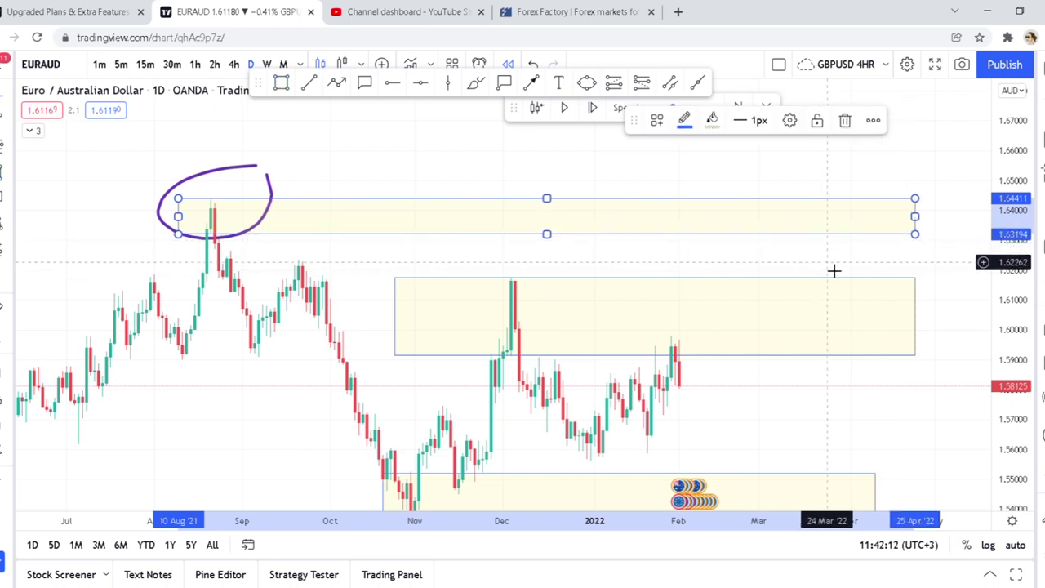
# Place price labels near 9 Feb '22 at about 1.552, 1.618 and 1.634, one for each of the three zones.
pyautogui.moveTo(840, 280); pyautogui.dragTo(697, 217)
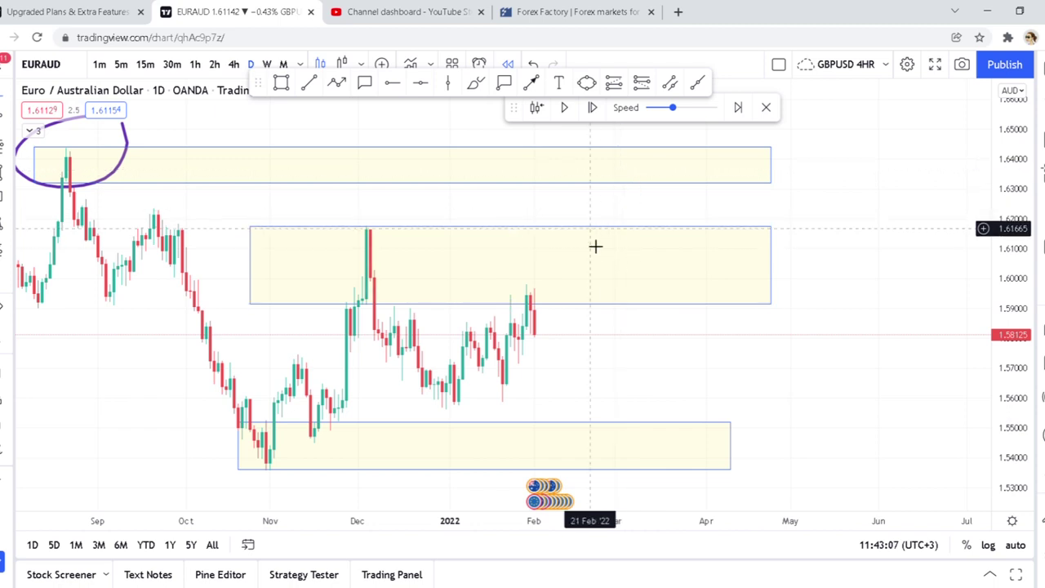
pyautogui.click(542, 423)
pyautogui.click(503, 82)
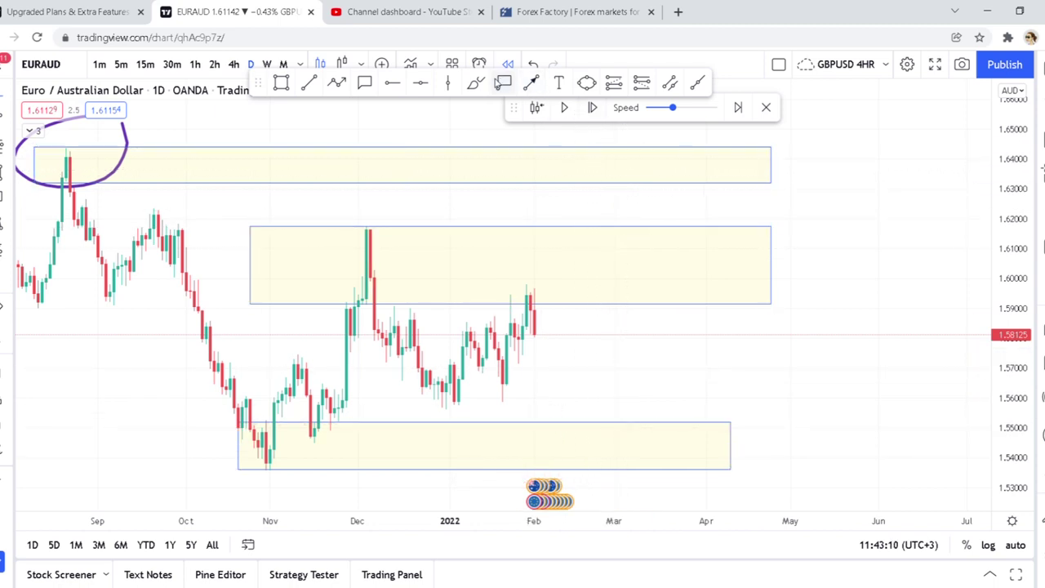
pyautogui.click(562, 421)
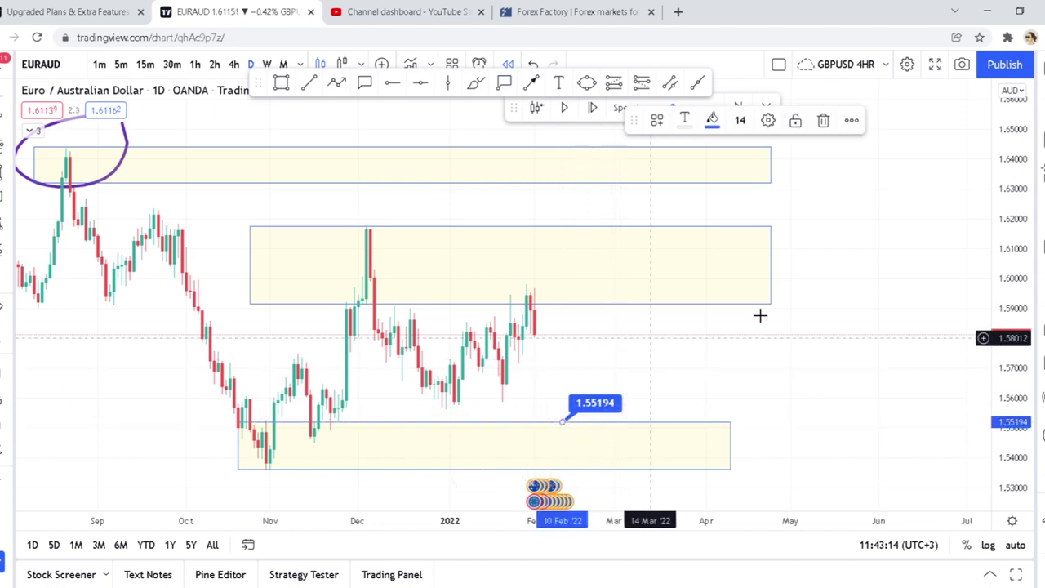
pyautogui.moveTo(1006, 226); pyautogui.dragTo(1001, 258)
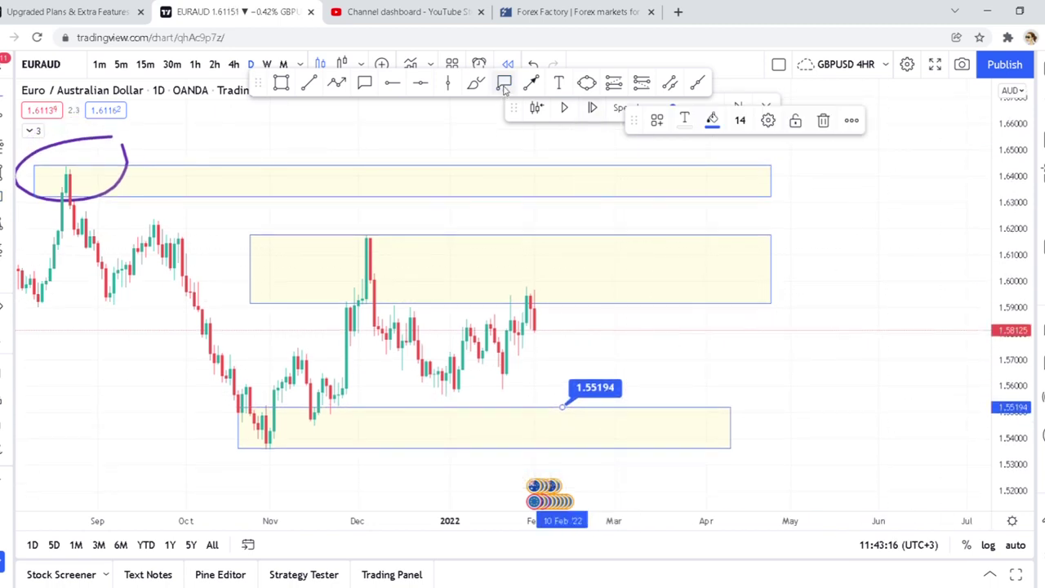
pyautogui.click(566, 241)
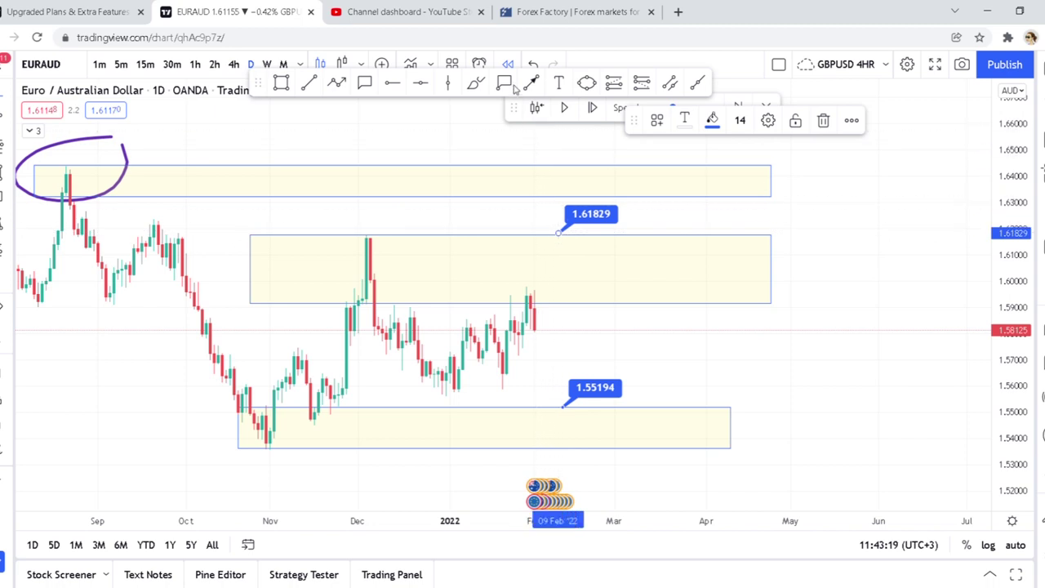
pyautogui.click(560, 192)
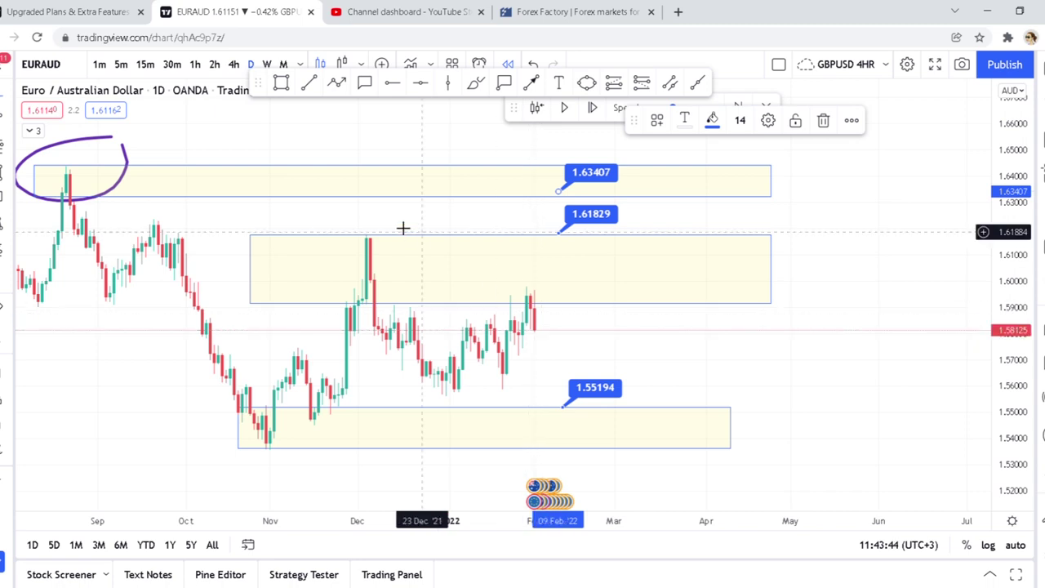
# Draw a nearly horizontal arrow from the last candle back to 9 Dec '21 and delete it.
pyautogui.click(530, 352)
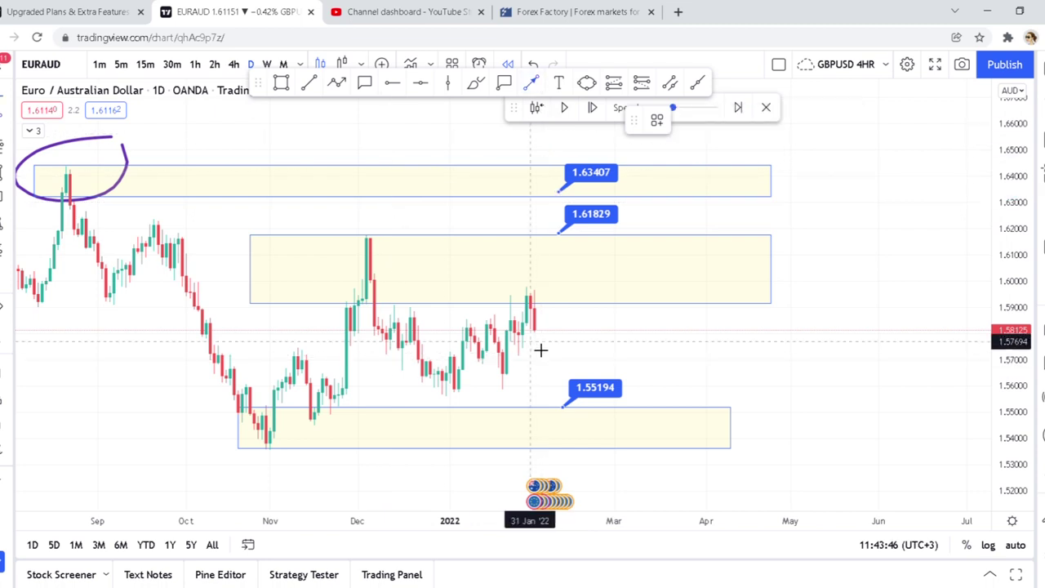
pyautogui.moveTo(534, 336)
pyautogui.mouseDown()
pyautogui.moveTo(597, 320)
pyautogui.moveTo(606, 330)
pyautogui.moveTo(187, 305)
pyautogui.moveTo(566, 354)
pyautogui.moveTo(390, 344)
pyautogui.mouseUp()
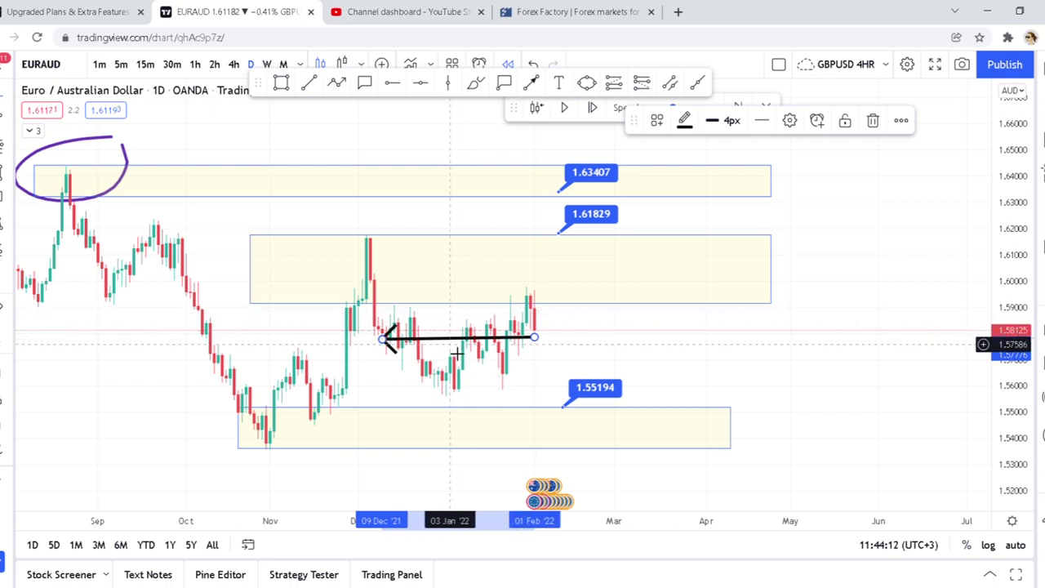
pyautogui.press('Delete')
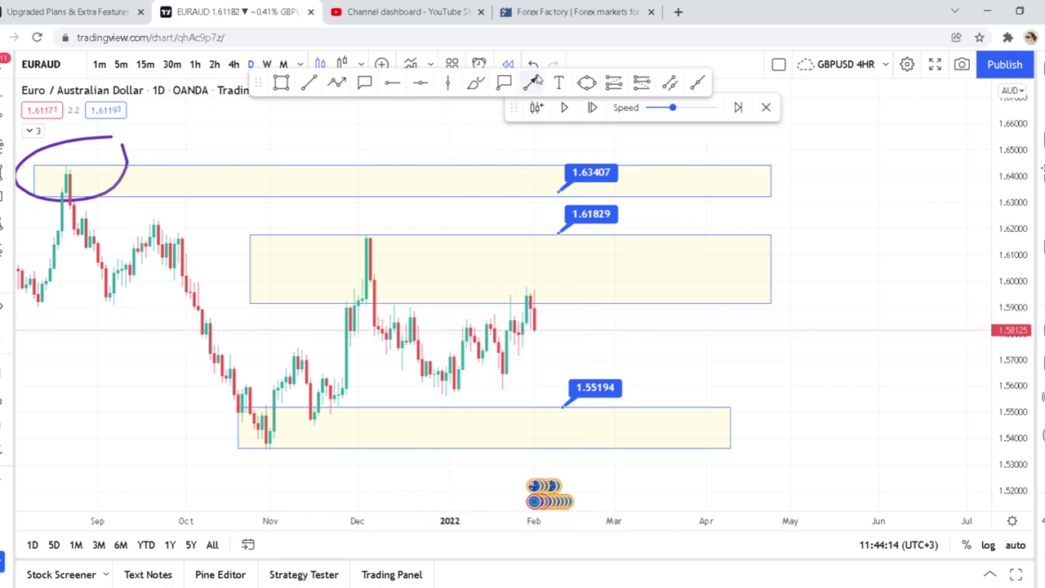
# Draw an arrow pointing at the last candle and move its tip to the 26 Jan '22 candle at about 1.5785.
pyautogui.moveTo(626, 354); pyautogui.dragTo(535, 342)
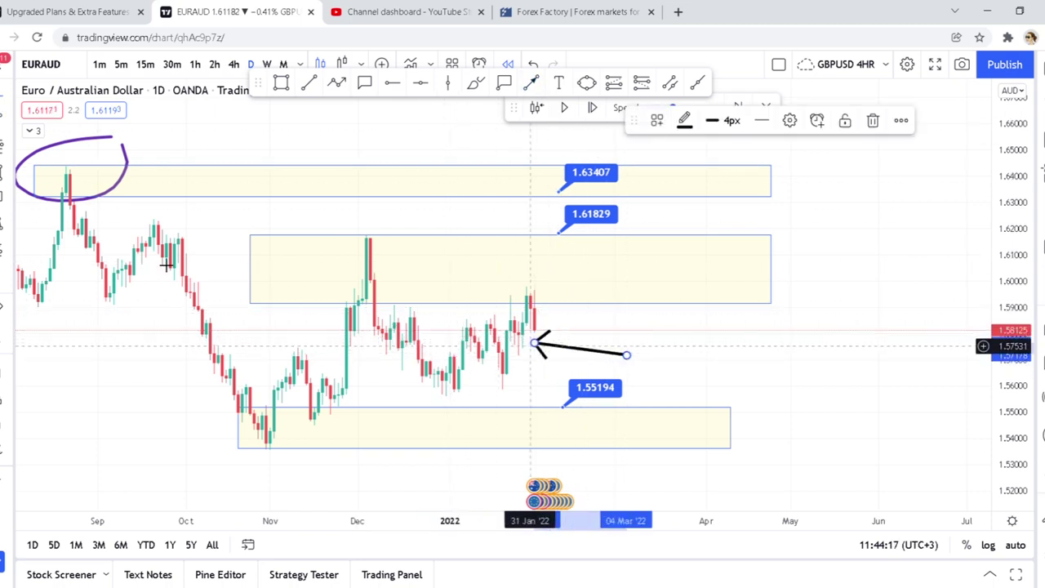
pyautogui.moveTo(489, 297); pyautogui.dragTo(550, 340)
pyautogui.scroll(-3, 928, 243)
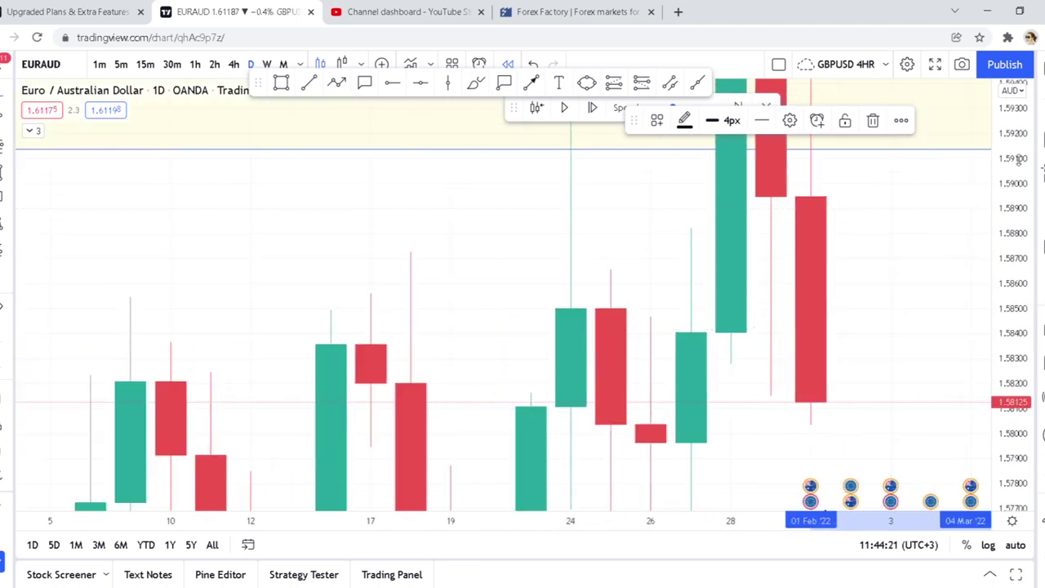
pyautogui.moveTo(1016, 443); pyautogui.dragTo(812, 429)
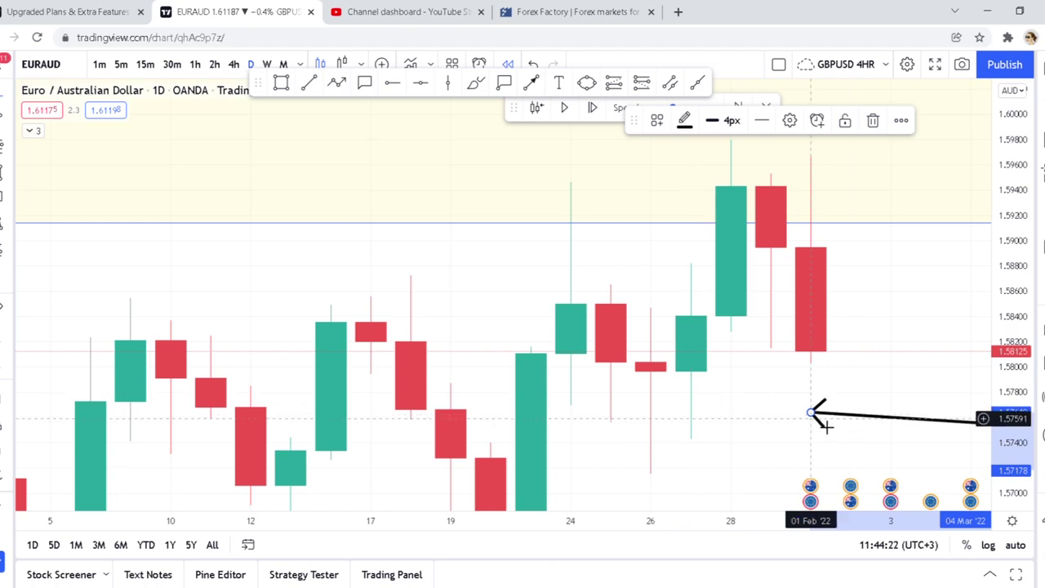
pyautogui.moveTo(814, 414); pyautogui.dragTo(656, 386)
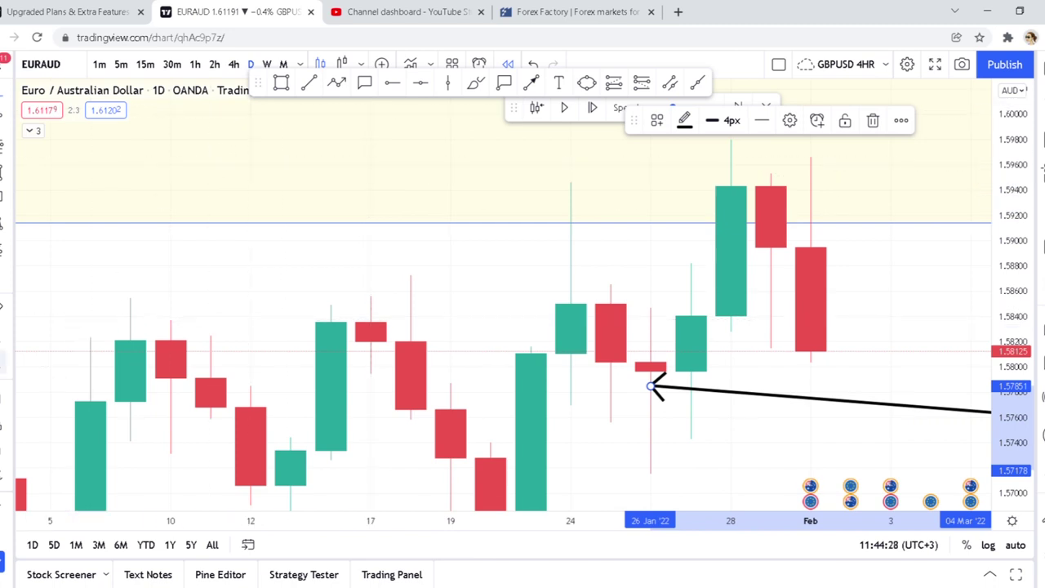
# Delete the arrow pointing at the 26 Jan '22 candle.
pyautogui.scroll(-5, 50, 351)
pyautogui.scroll(5, 541, 310)
pyautogui.moveTo(455, 334); pyautogui.dragTo(699, 365)
pyautogui.click(580, 377)
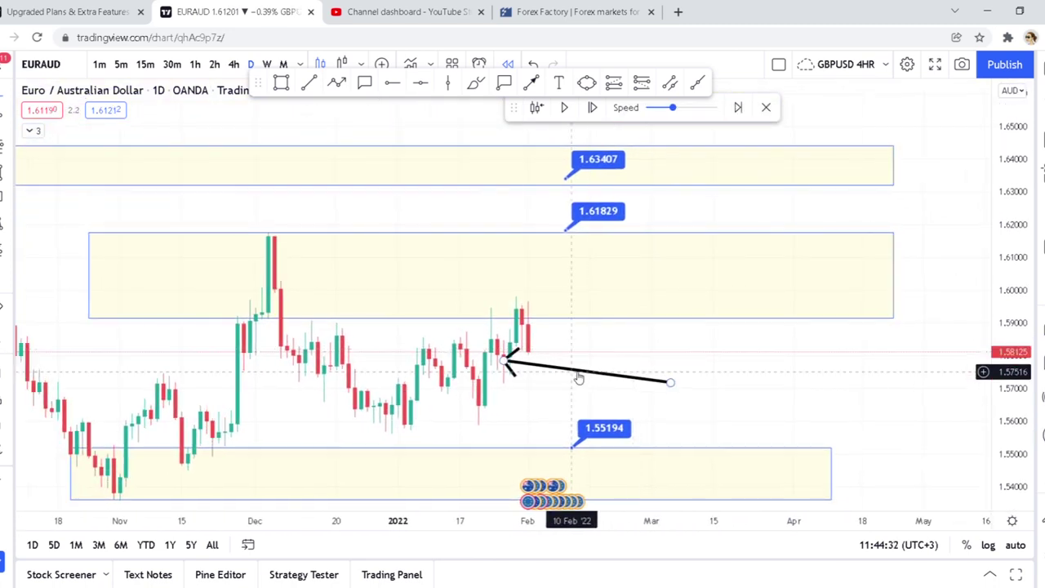
pyautogui.press('Delete')
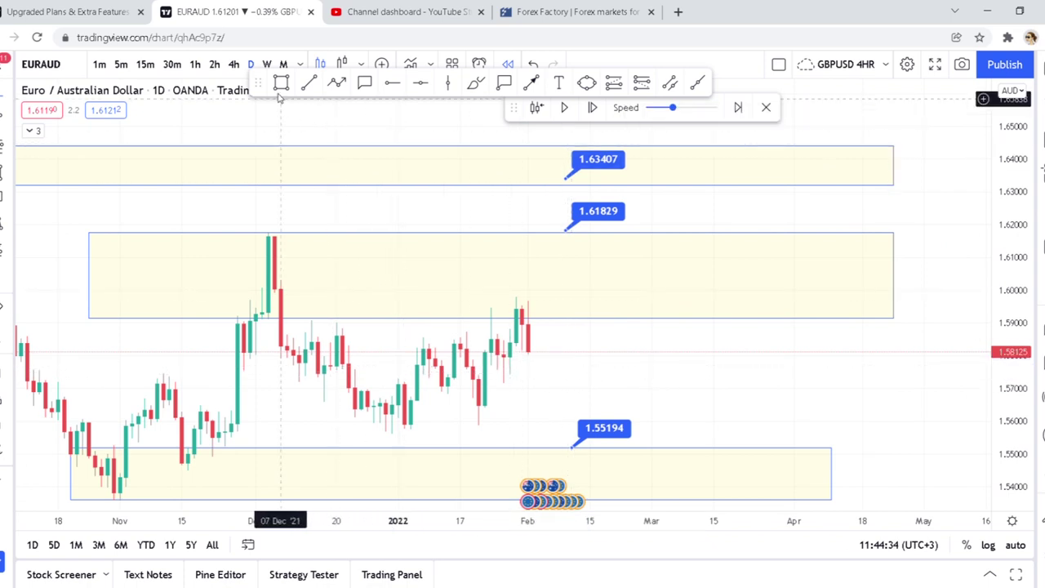
# Draw a rectangle over the late January candles from about 1.584 to 1.571, spanning 20 Jan '22 to 4 Mar '22.
pyautogui.click(487, 349)
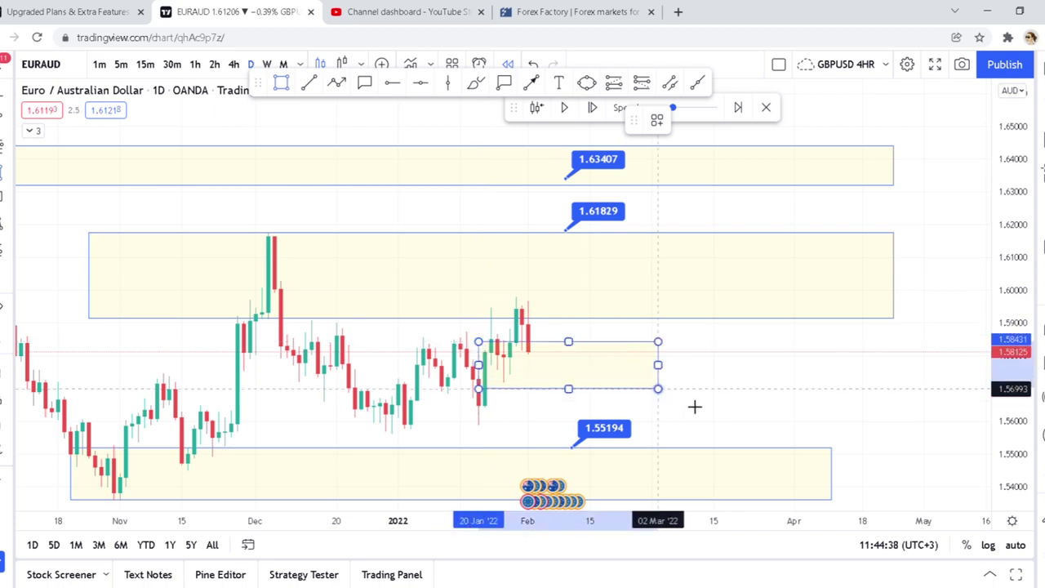
pyautogui.click(681, 391)
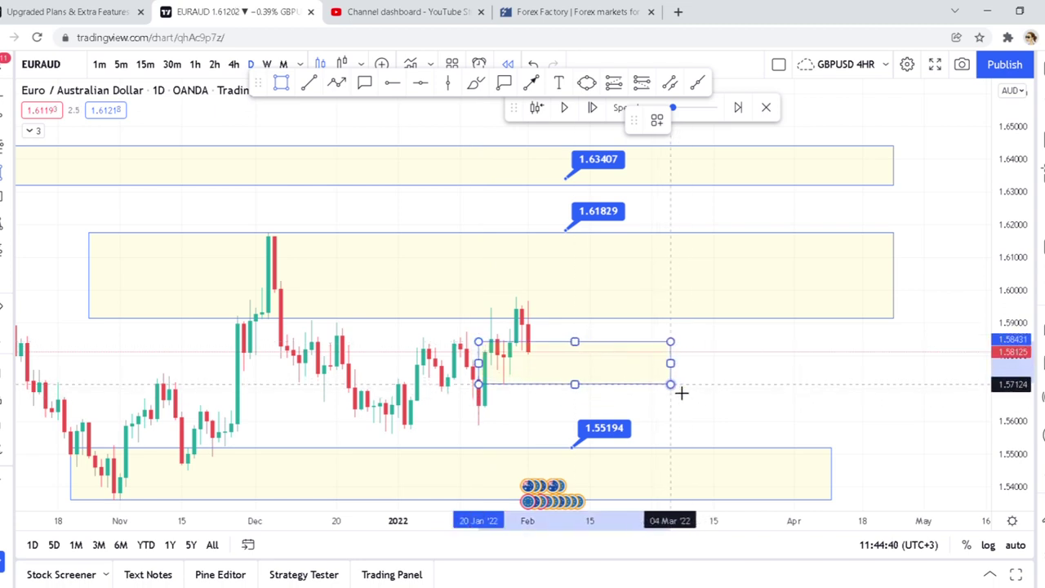
pyautogui.click(737, 379)
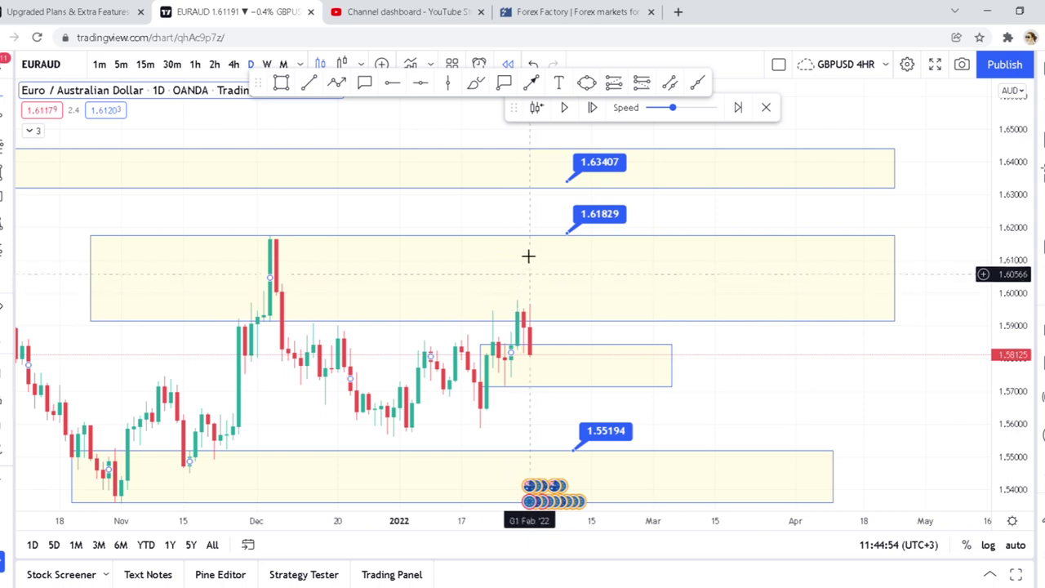
# Draw a small red-filled rectangle just after the last candle, from about 1.577 to 1.568, and delete it.
pyautogui.moveTo(544, 230); pyautogui.dragTo(546, 246)
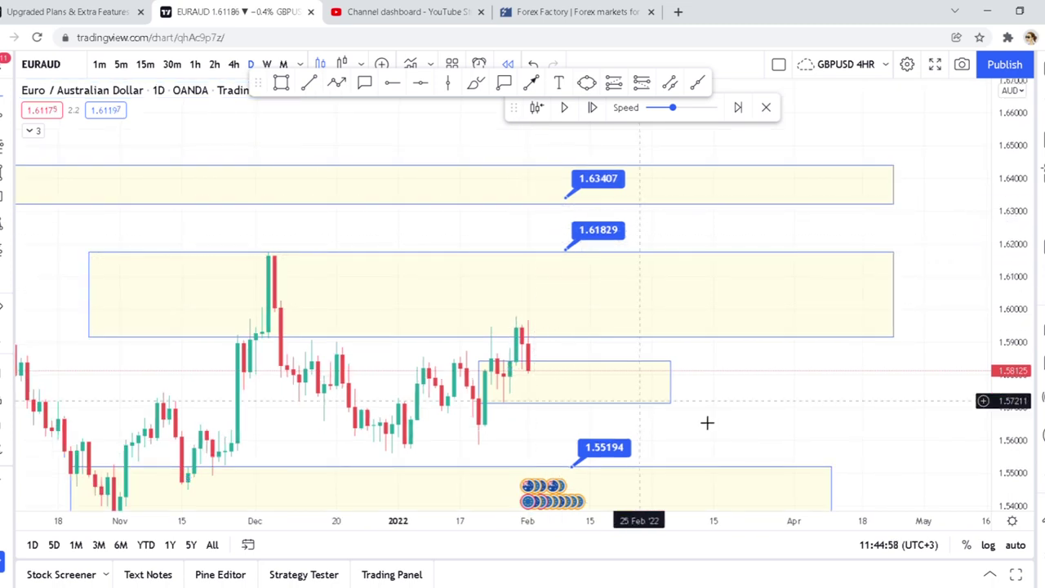
pyautogui.moveTo(741, 405); pyautogui.dragTo(691, 395)
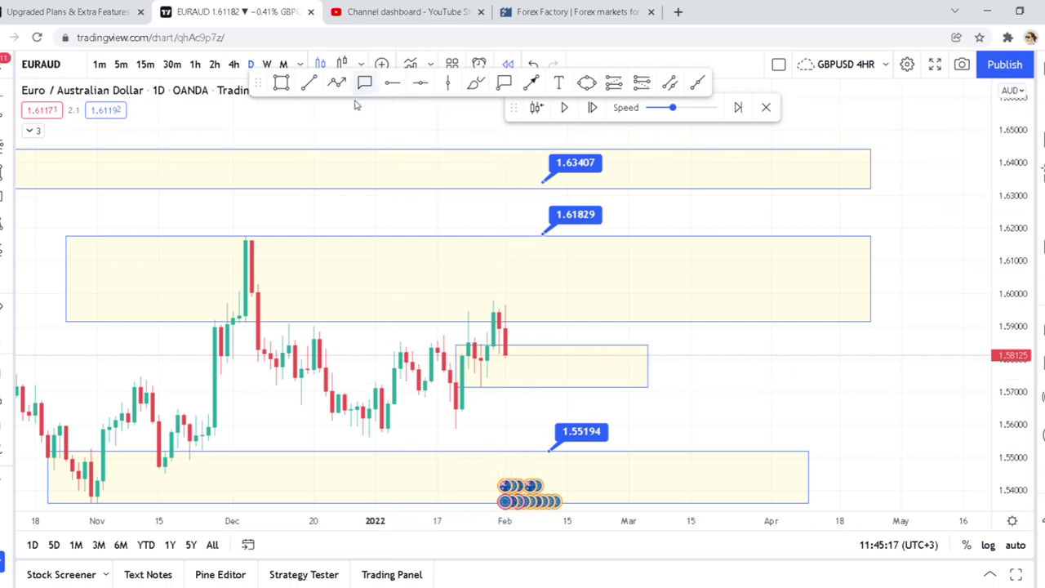
pyautogui.click(281, 82)
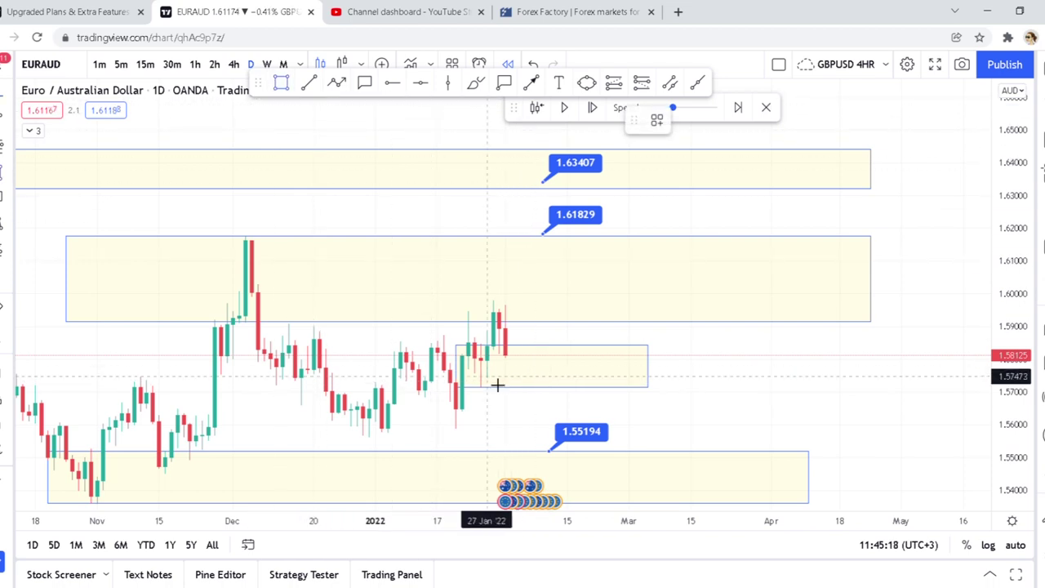
pyautogui.click(571, 315)
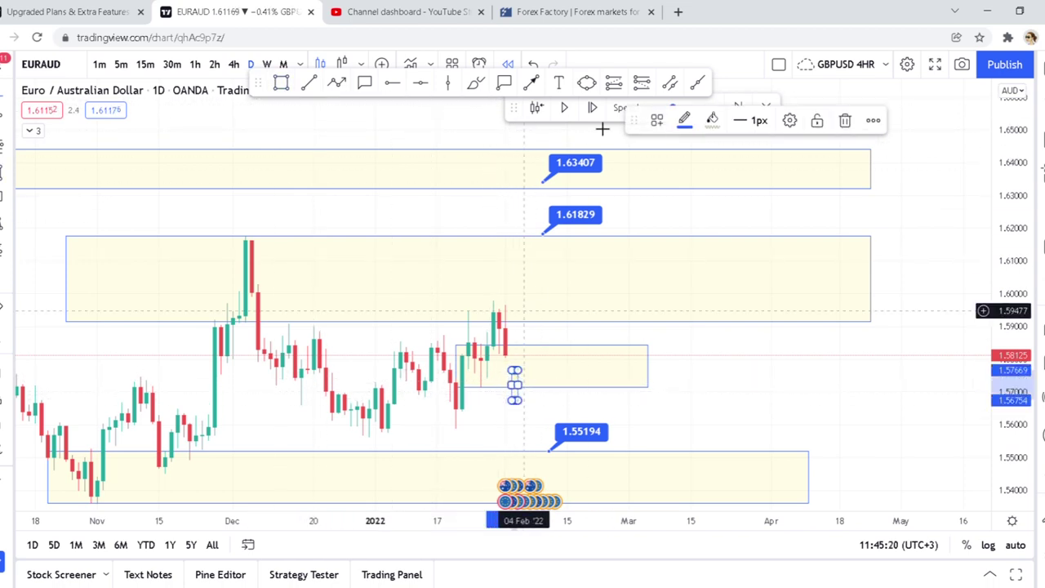
pyautogui.click(712, 120)
pyautogui.moveTo(726, 348); pyautogui.dragTo(817, 347)
pyautogui.press('Escape')
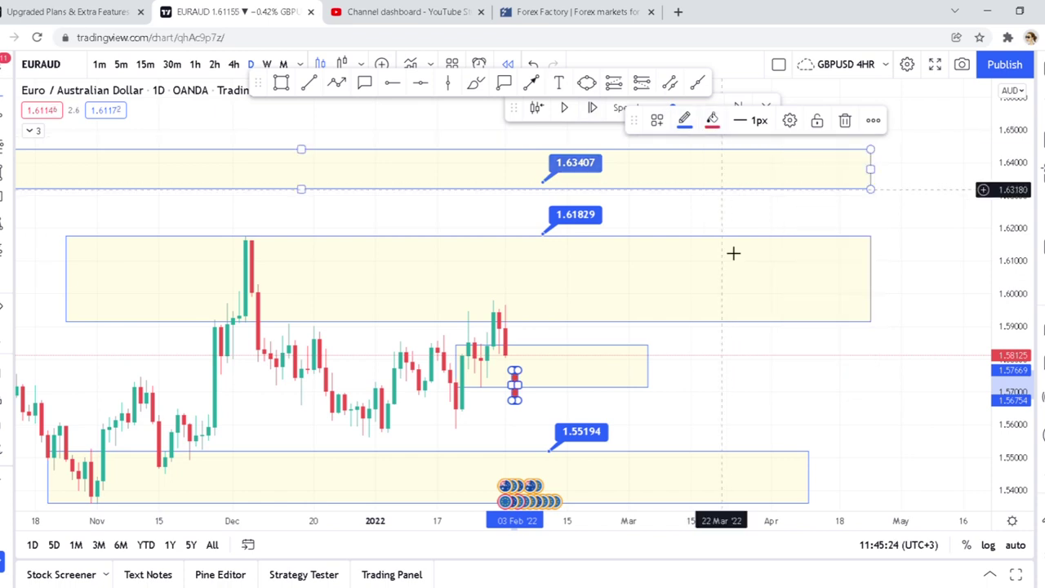
pyautogui.click(784, 355)
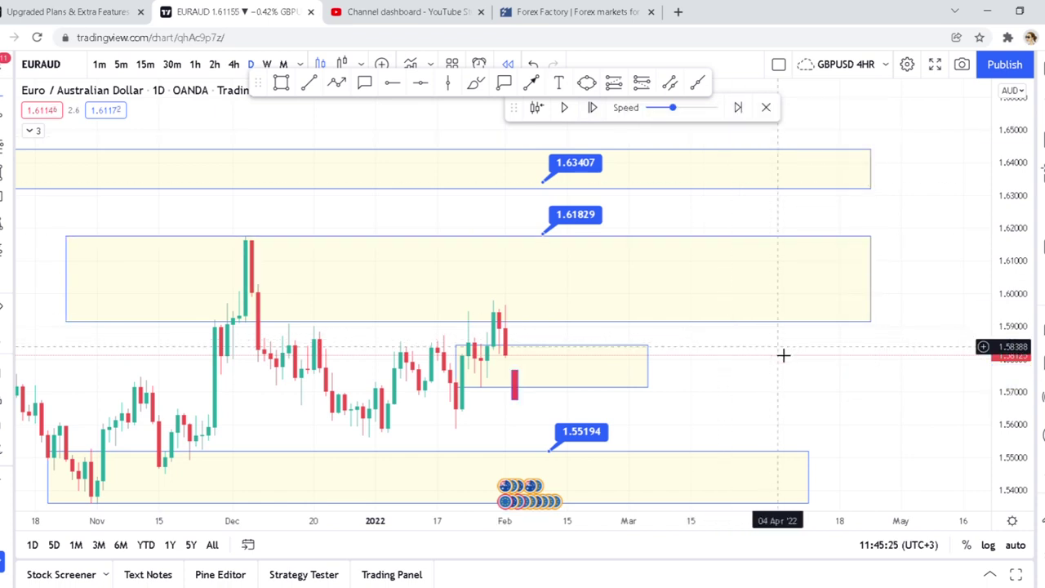
pyautogui.click(516, 383)
pyautogui.press('Delete')
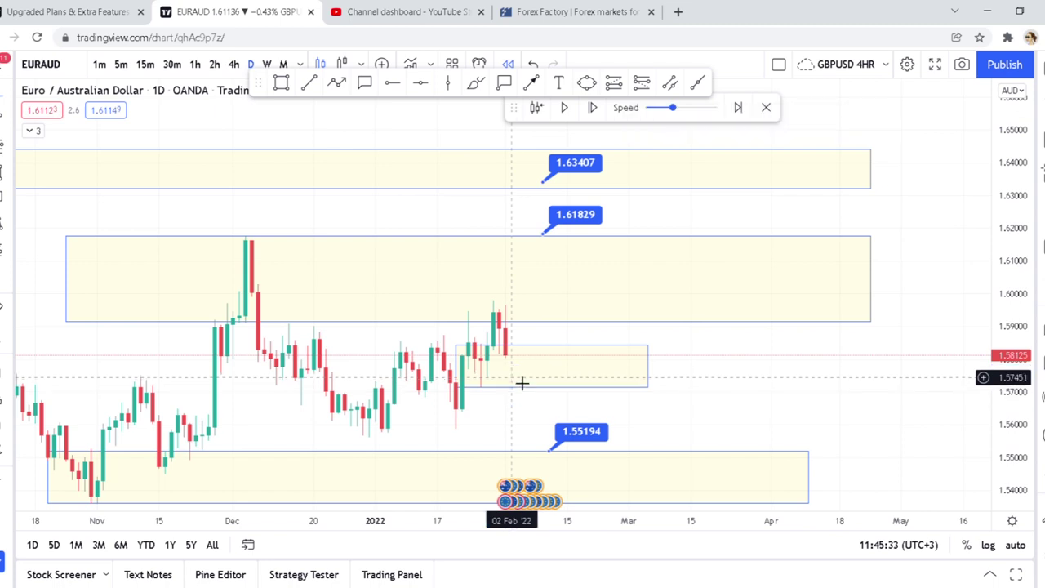
# Check the EURAUD price action on the 4-hour timeframe and return to the daily chart.
pyautogui.click(235, 65)
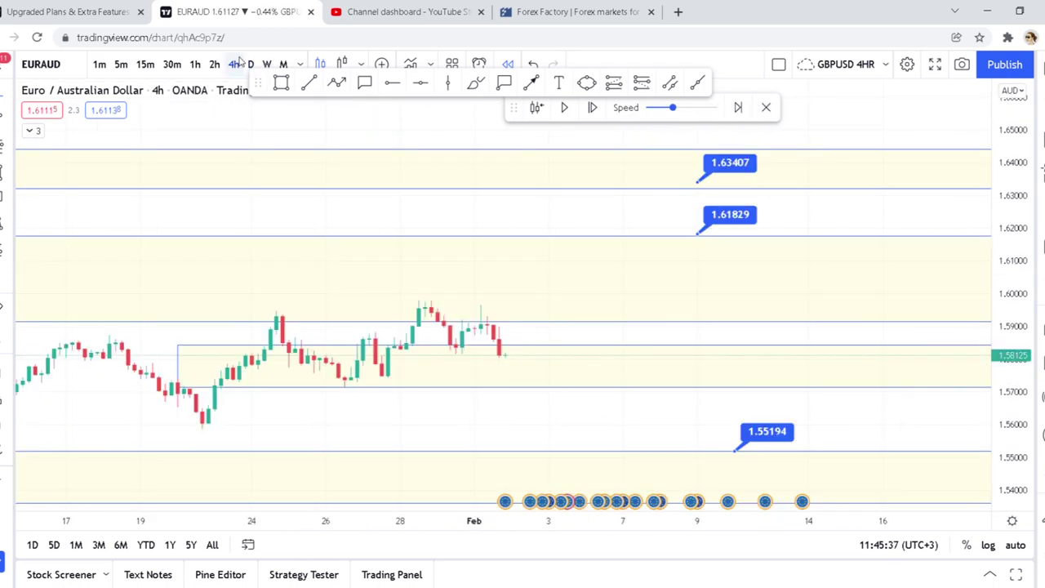
pyautogui.scroll(-3, 706, 378)
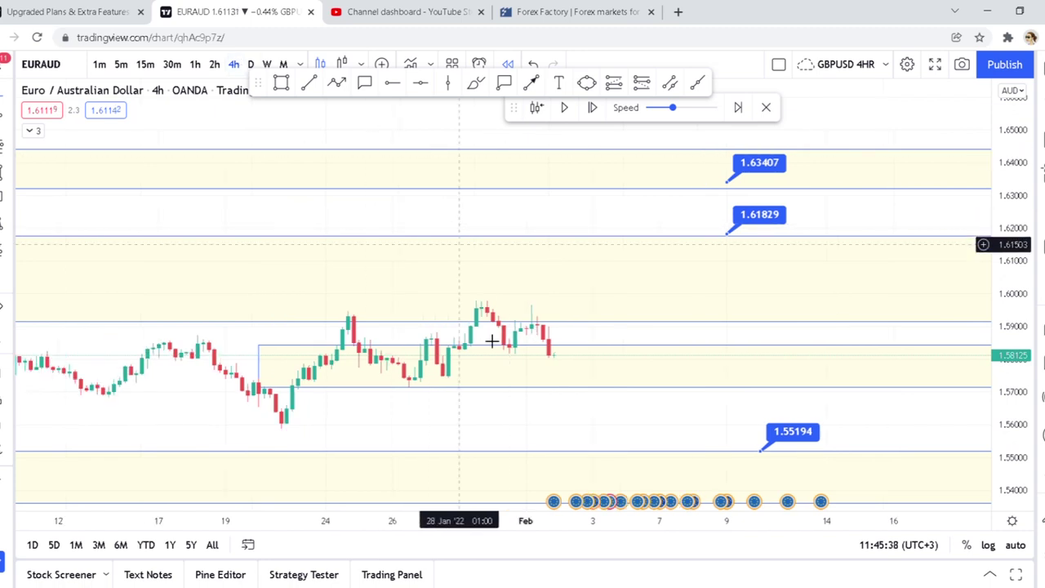
pyautogui.click(251, 64)
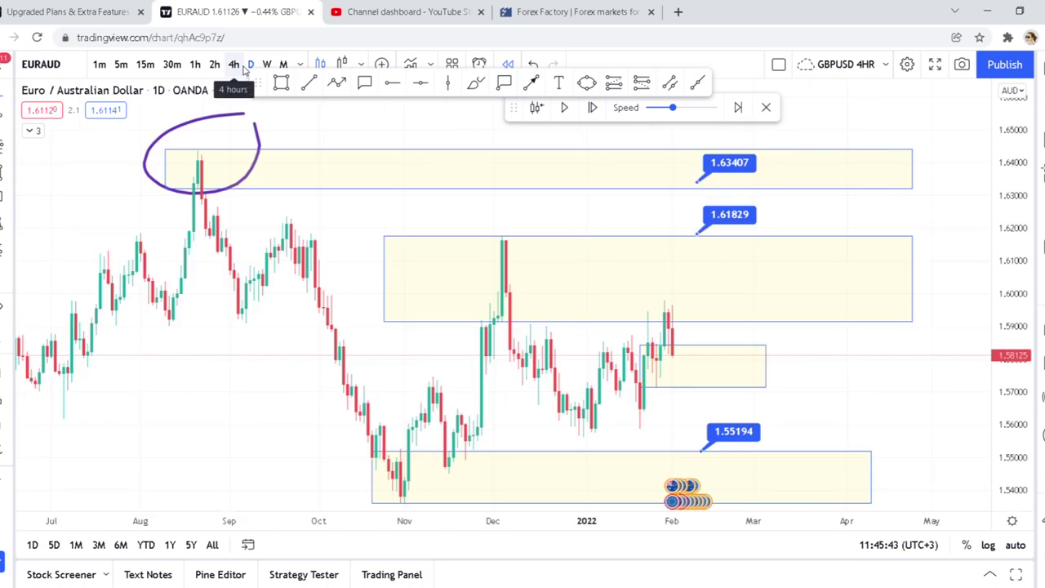
# Expand the indicator list and show the EMA 200 on the daily chart around the latest candles.
pyautogui.click(32, 132)
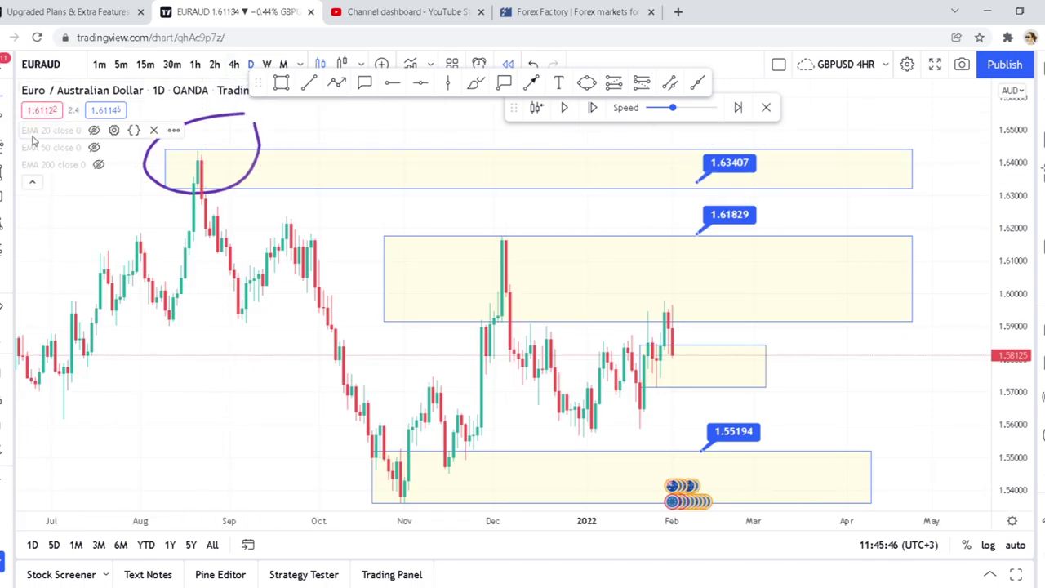
pyautogui.click(97, 165)
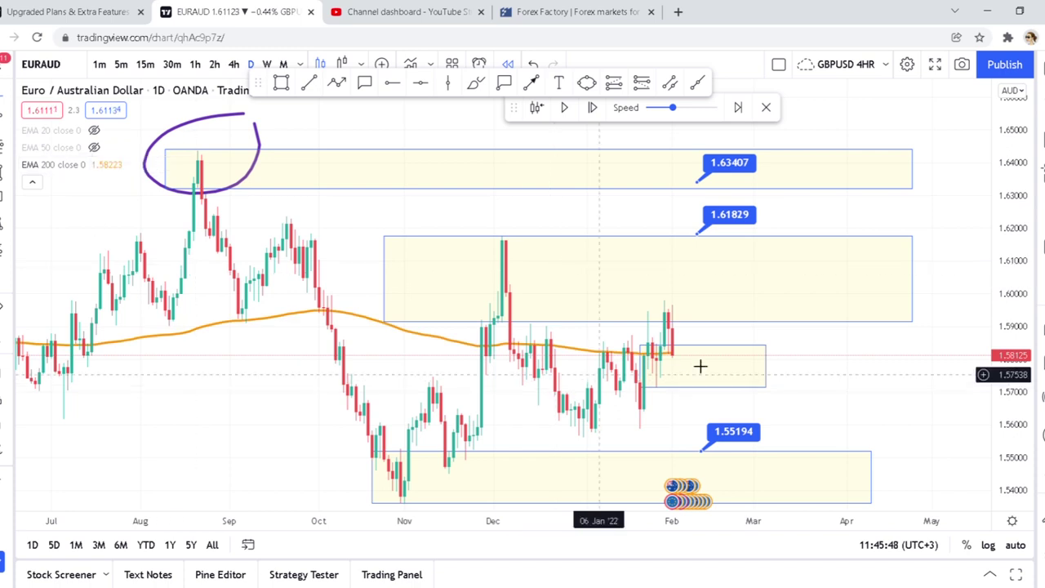
pyautogui.scroll(2, 694, 365)
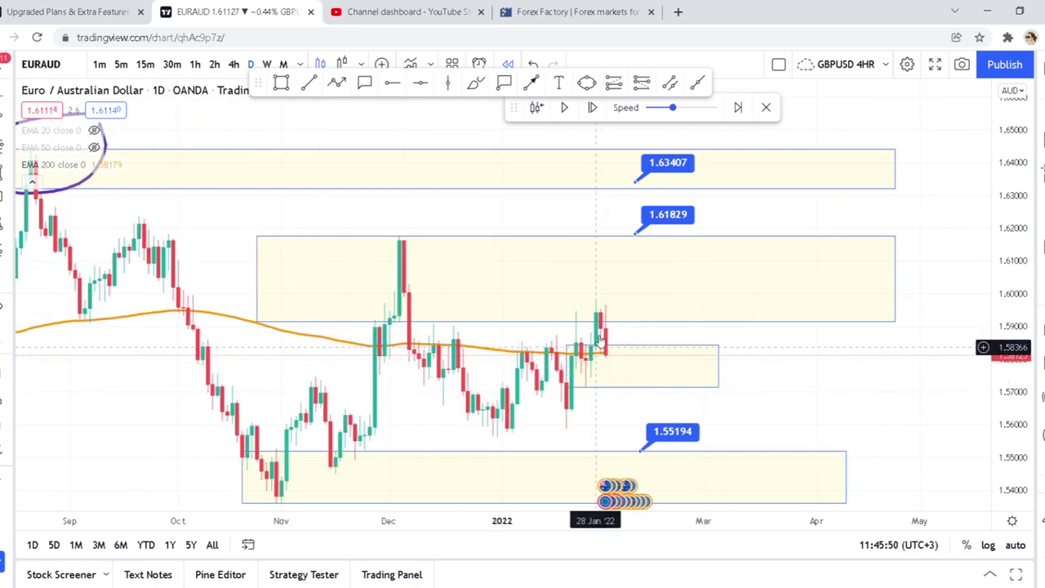
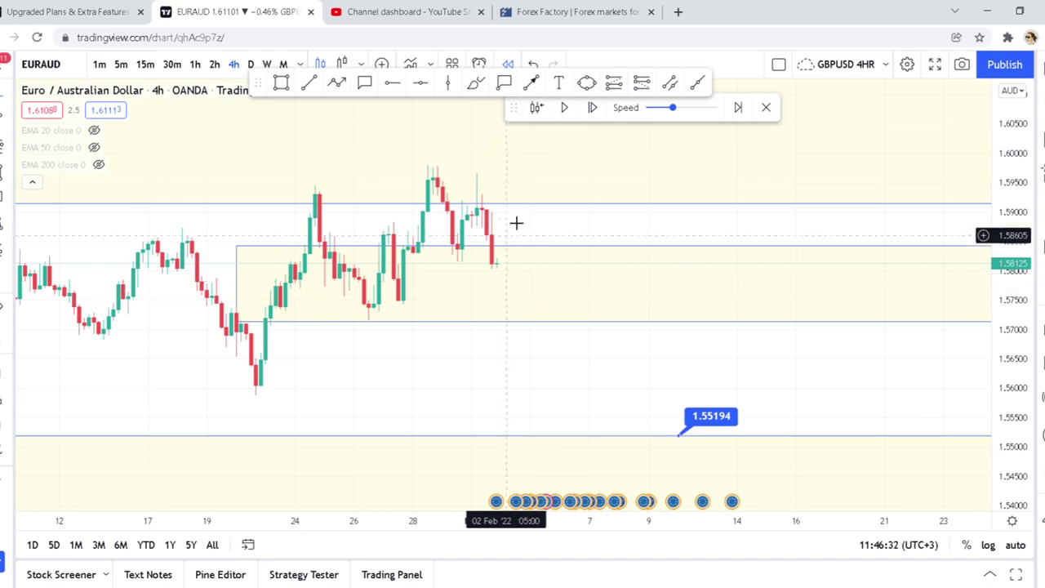
# Draw an arrow from the last 4-hour candle to the 21 Jan '22 low and a rectangle over that low from about 1.565 to 1.558.
pyautogui.click(501, 266)
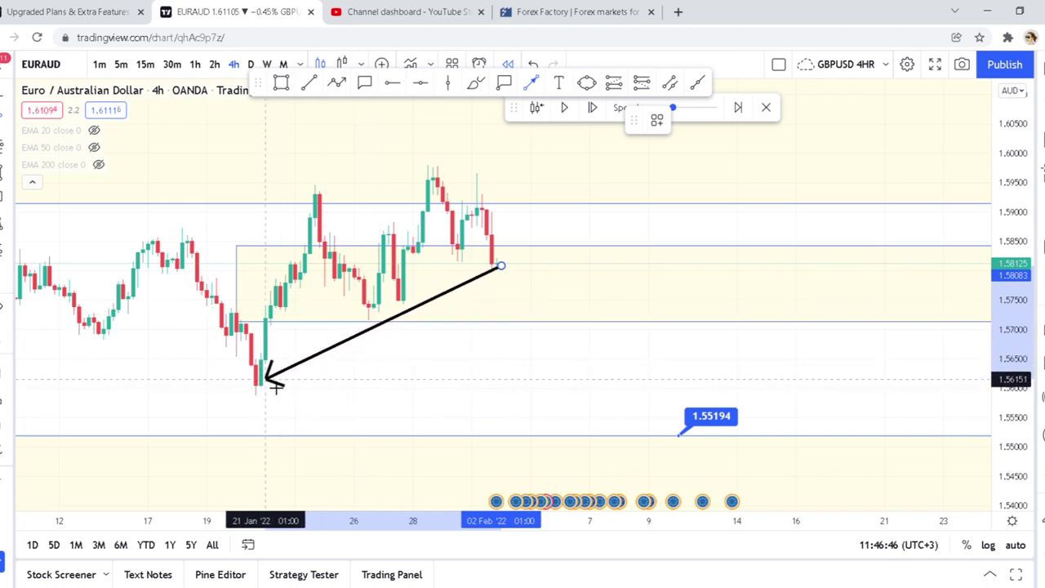
pyautogui.click(272, 378)
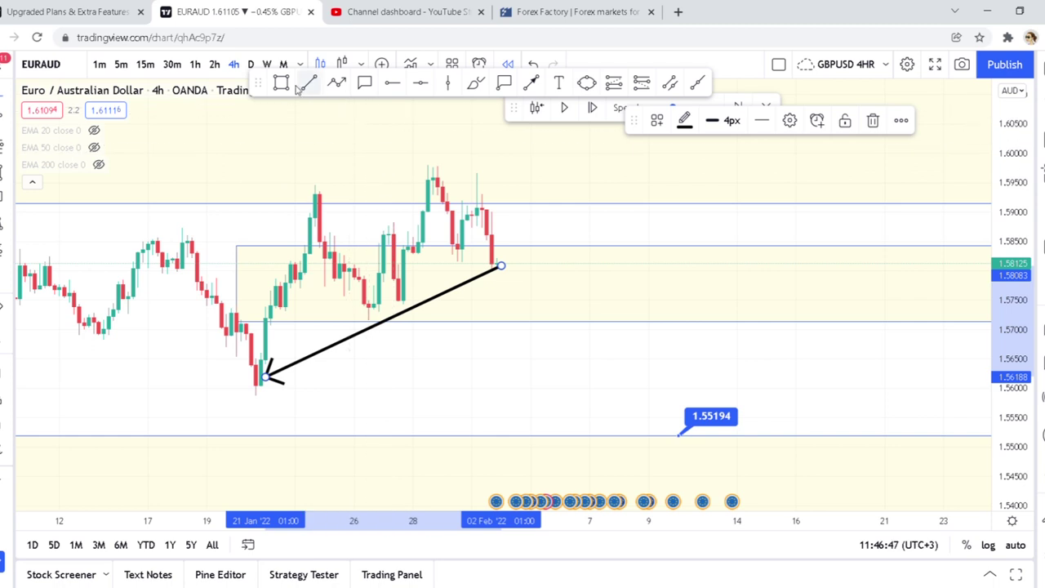
pyautogui.moveTo(222, 357)
pyautogui.mouseDown()
pyautogui.moveTo(669, 422)
pyautogui.moveTo(707, 399)
pyautogui.mouseUp()
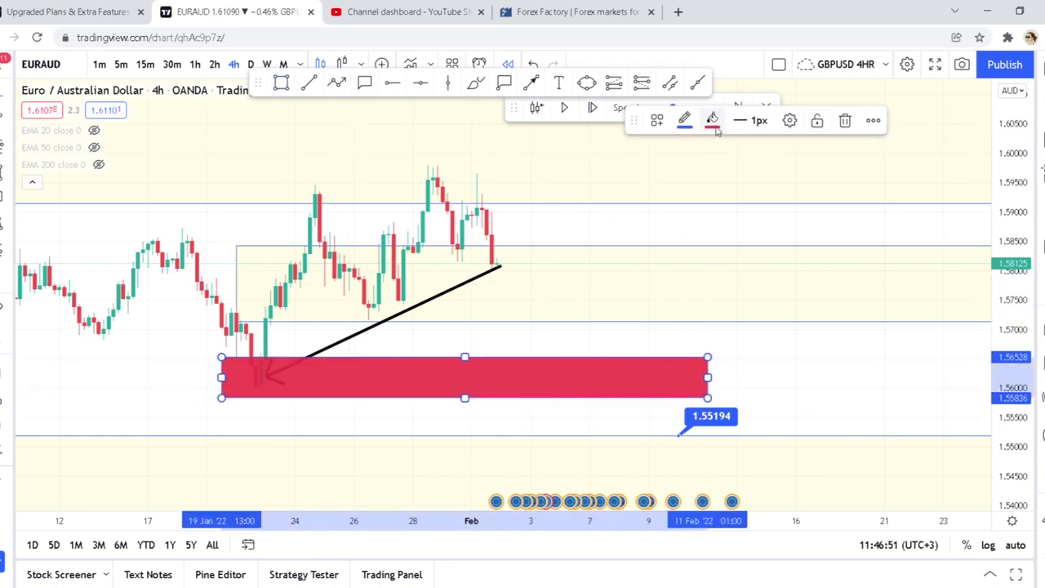
# Fill the rectangle over the 21 Jan '22 low with purple at 10% opacity.
pyautogui.click(711, 120)
pyautogui.moveTo(746, 343); pyautogui.dragTo(725, 344)
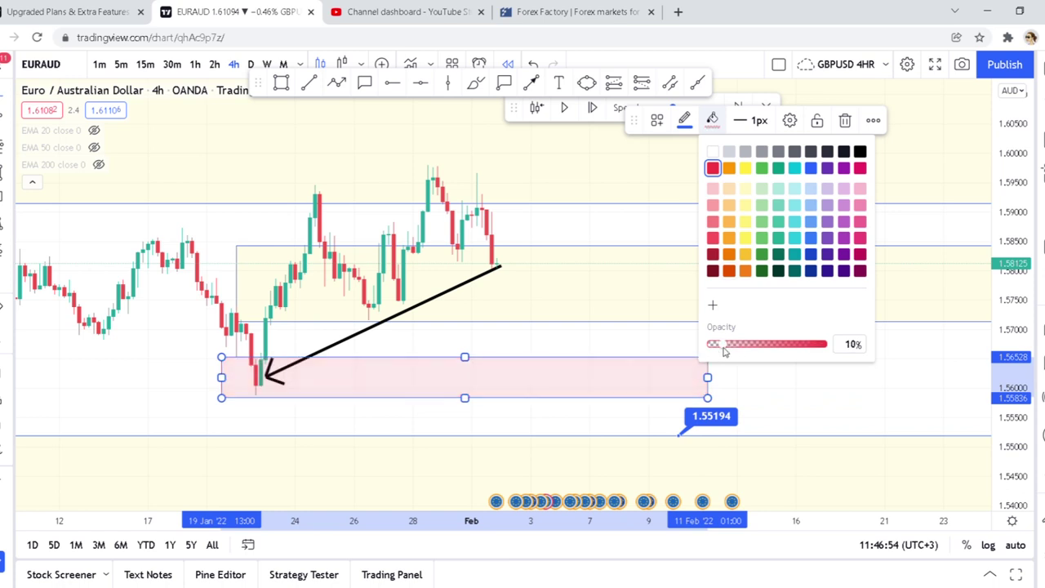
pyautogui.click(564, 355)
pyautogui.click(537, 366)
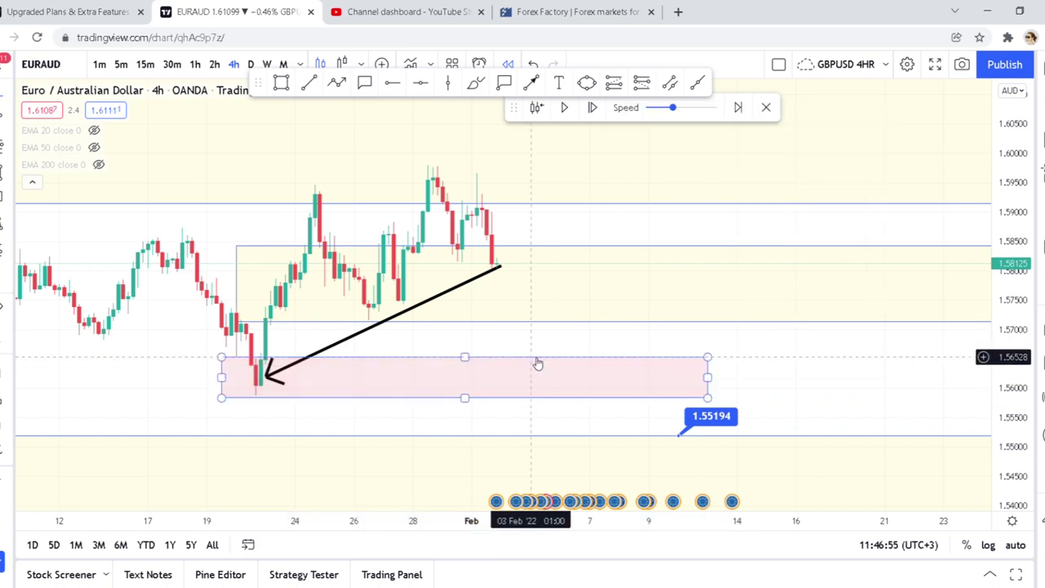
pyautogui.click(711, 121)
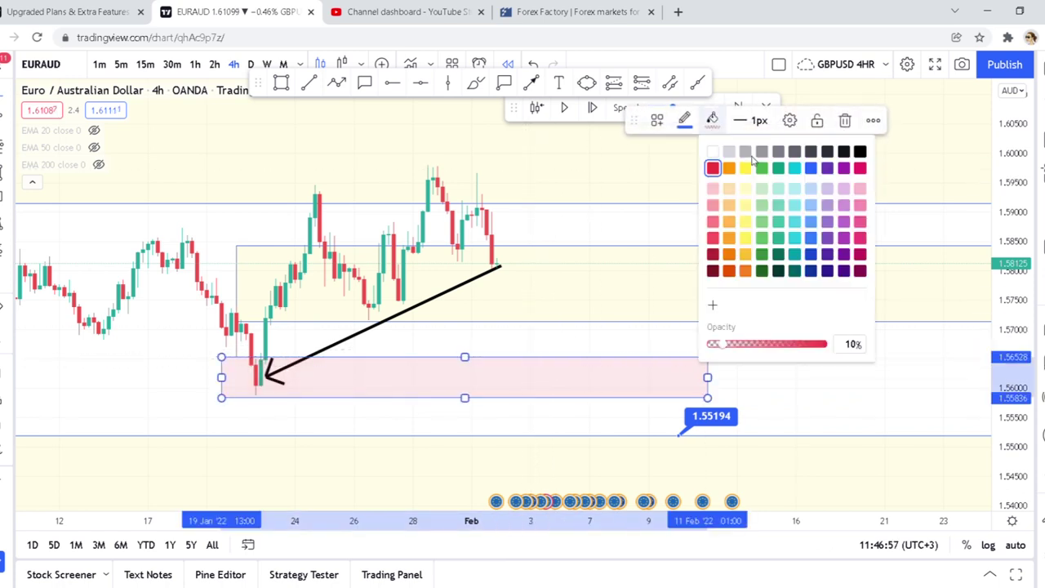
pyautogui.click(830, 169)
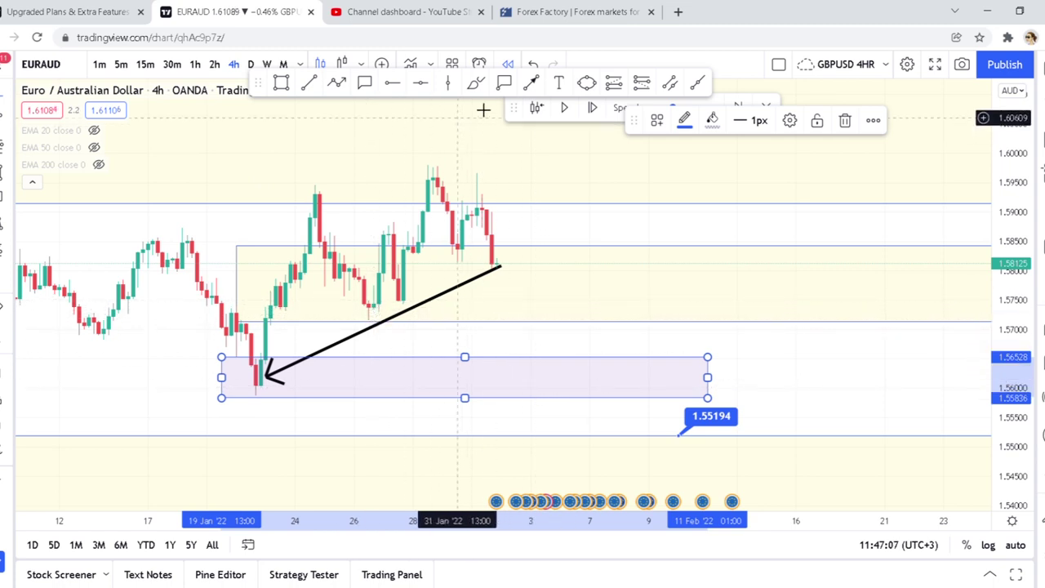
# Move the black arrow's tip to 26 Jan '22 at about 1.581 and delete the arrow.
pyautogui.click(344, 339)
pyautogui.moveTo(270, 371)
pyautogui.mouseDown()
pyautogui.moveTo(400, 289)
pyautogui.moveTo(415, 297)
pyautogui.moveTo(482, 265)
pyautogui.moveTo(369, 269)
pyautogui.mouseUp()
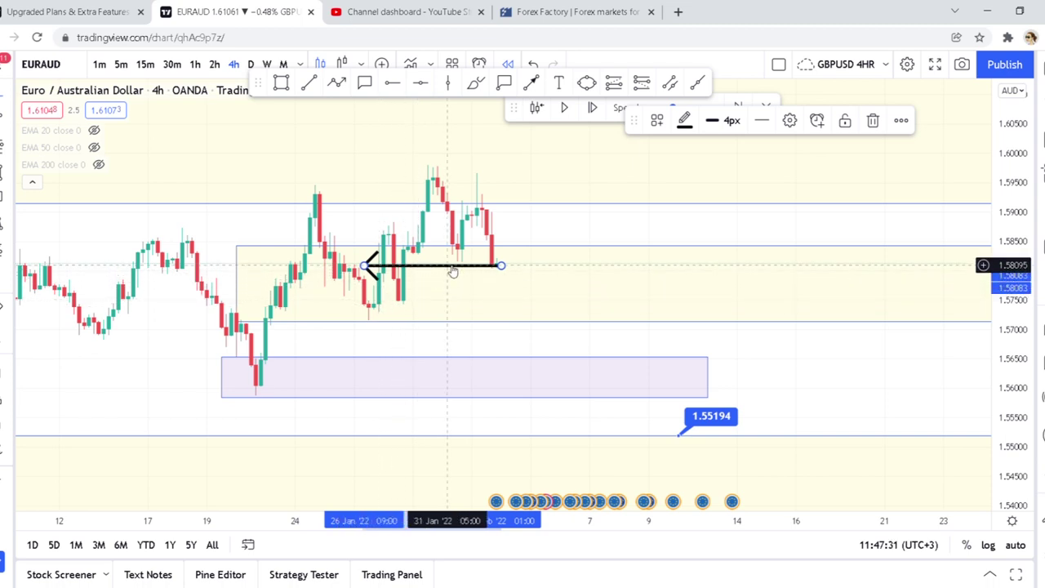
pyautogui.press('Delete')
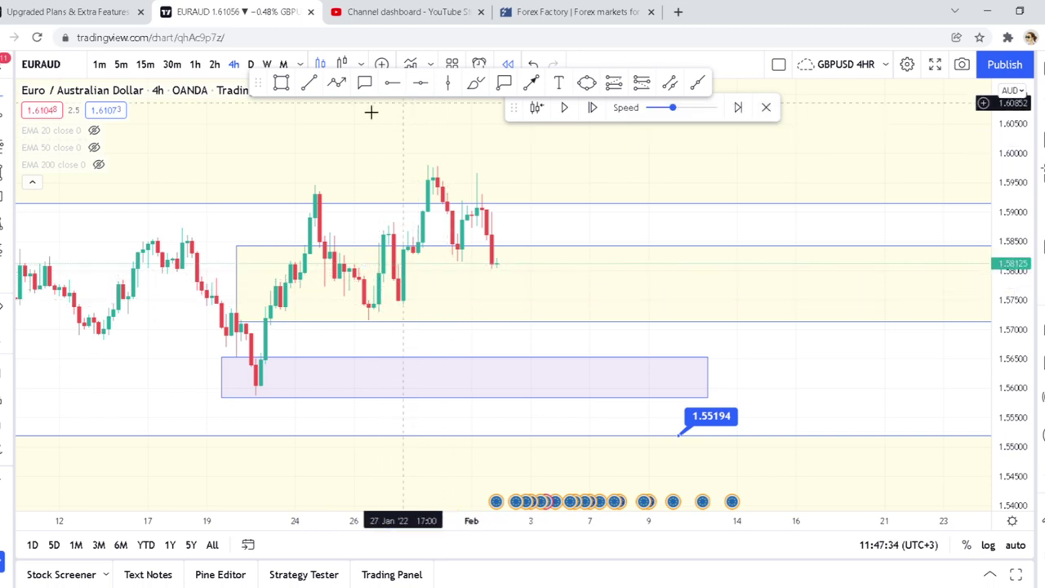
# Draw a rectangle from 26 Jan '22 to 9 Feb '22, from about 1.581 down to 1.574, inside the yellow zone.
pyautogui.click(282, 84)
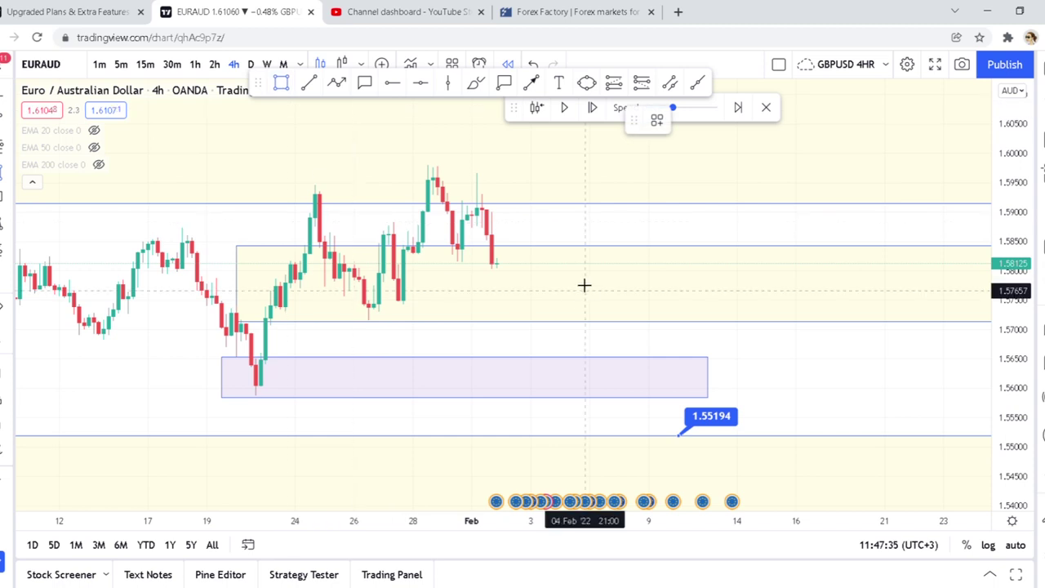
pyautogui.click(364, 263)
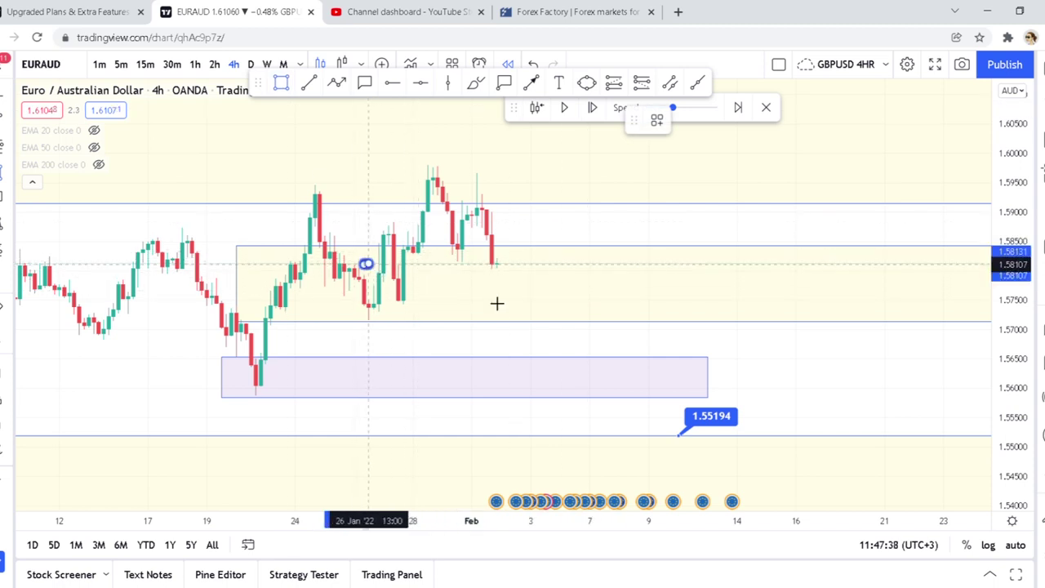
pyautogui.click(668, 306)
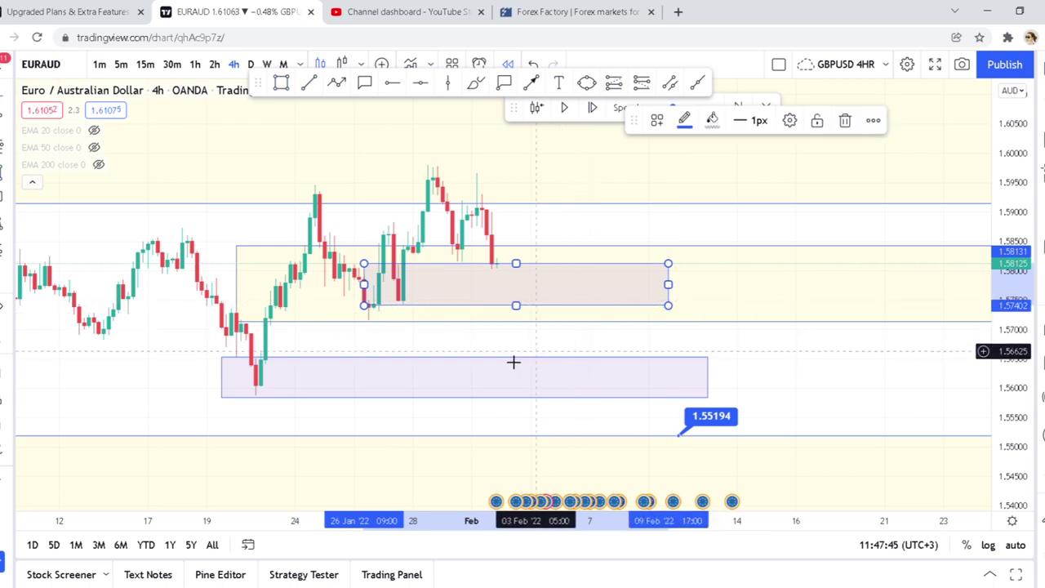
# Add a callout reading "monitor the zone" and point its tip inside the new rectangle at about 1.577.
pyautogui.moveTo(755, 400); pyautogui.dragTo(728, 404)
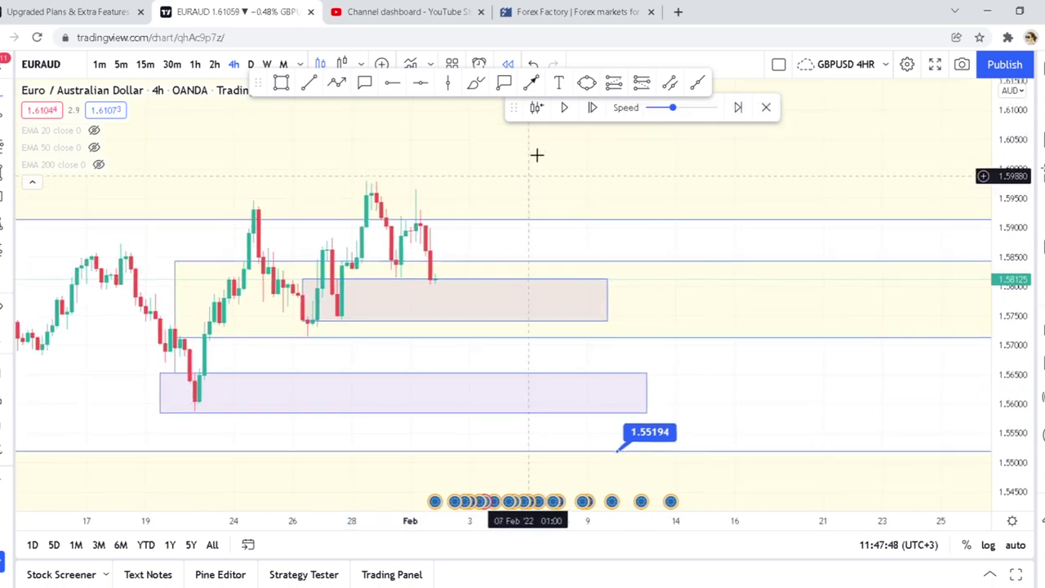
pyautogui.click(366, 82)
pyautogui.click(587, 328)
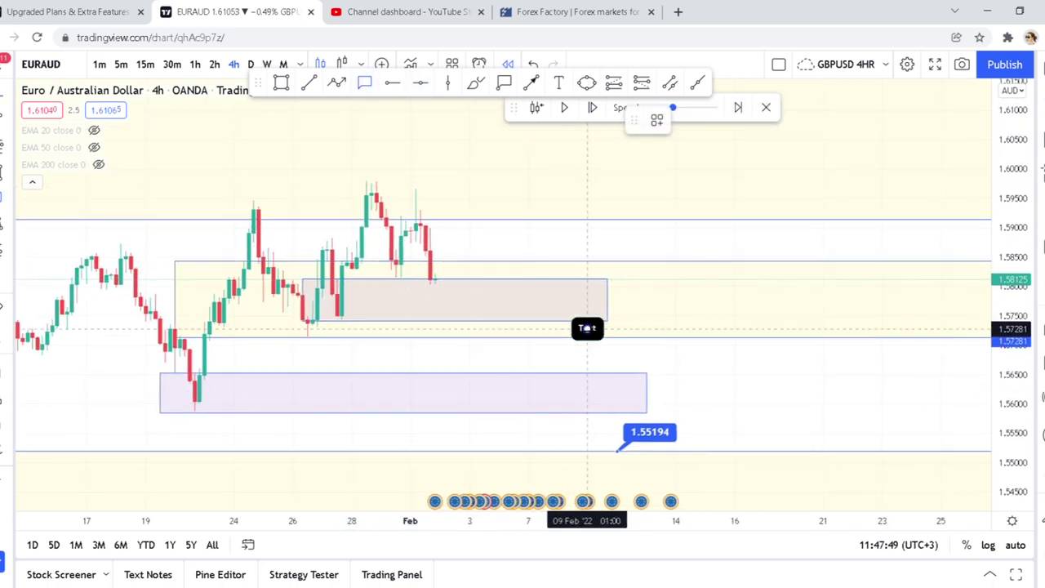
pyautogui.click(715, 278)
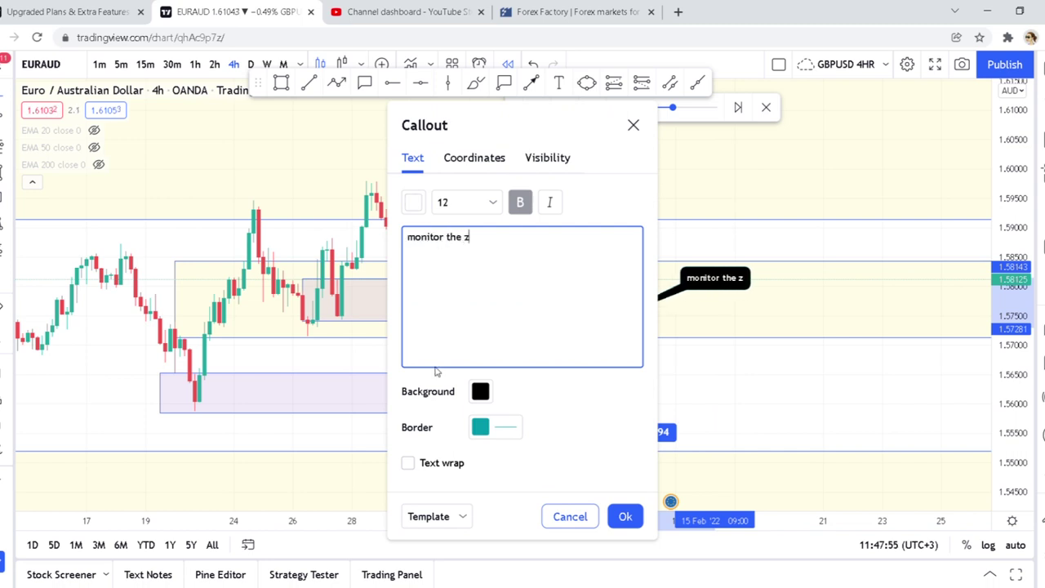
pyautogui.click(624, 516)
pyautogui.moveTo(586, 332); pyautogui.dragTo(577, 305)
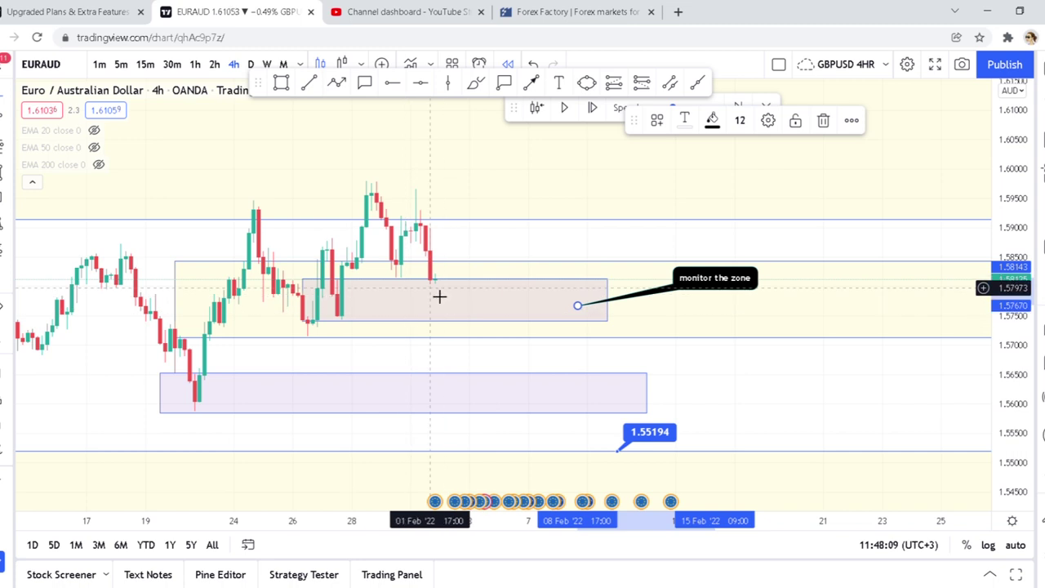
# Measure the price distance from the last candle's level up to the upper edge of the zone labelled 1.61829.
pyautogui.scroll(2, 476, 269)
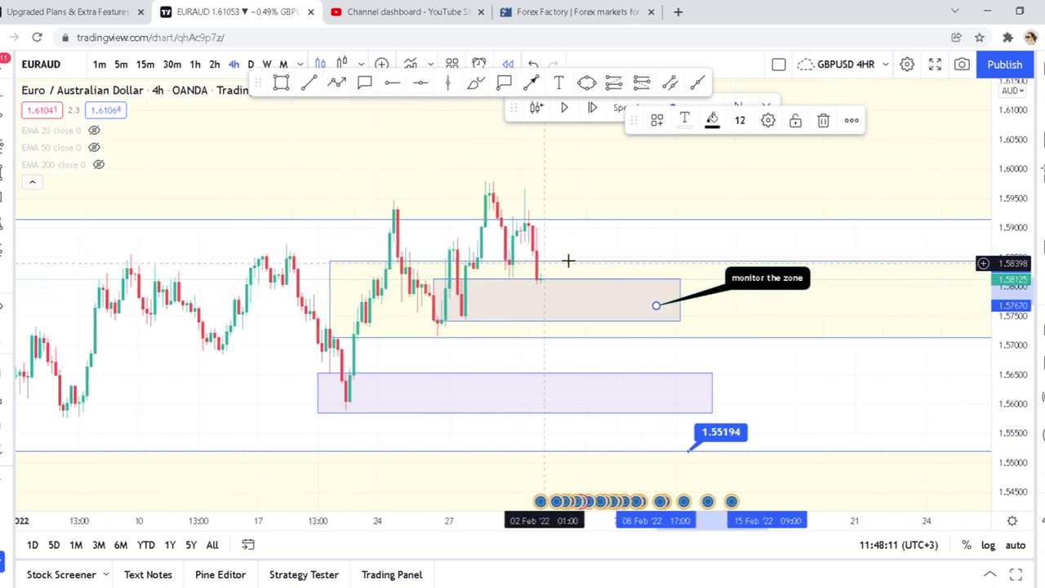
pyautogui.click(546, 310)
pyautogui.moveTo(546, 310); pyautogui.dragTo(484, 369)
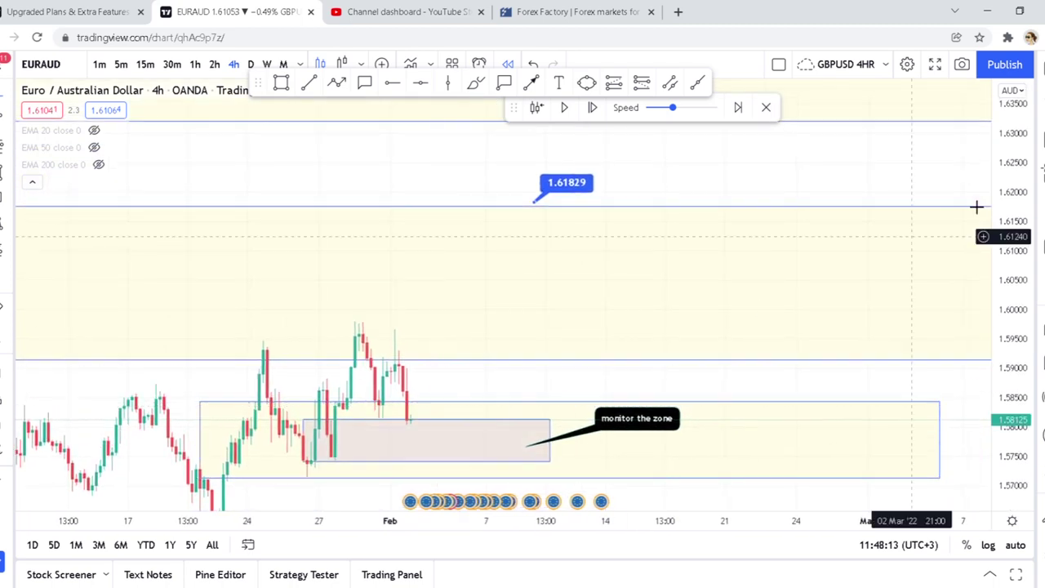
pyautogui.moveTo(997, 185); pyautogui.dragTo(997, 269)
pyautogui.scroll(-2, 756, 210)
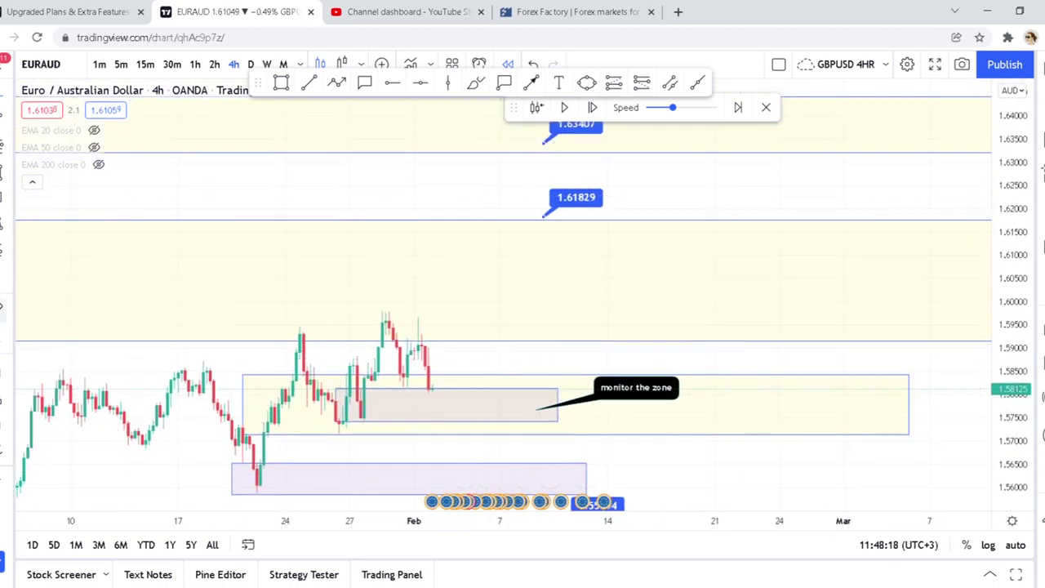
pyautogui.keyDown('shift'); pyautogui.click(478, 388); pyautogui.keyUp('shift')
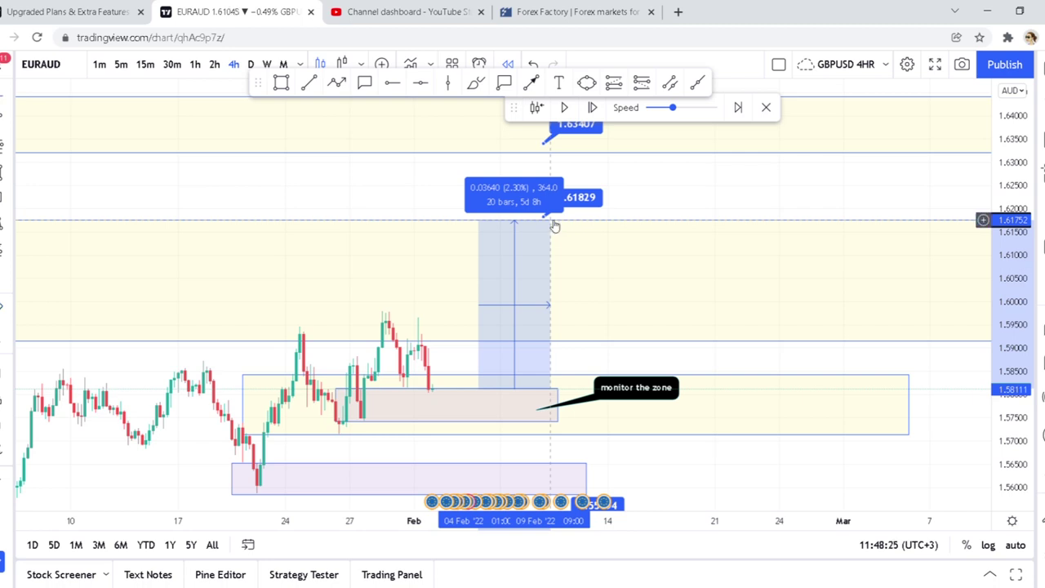
pyautogui.click(621, 364)
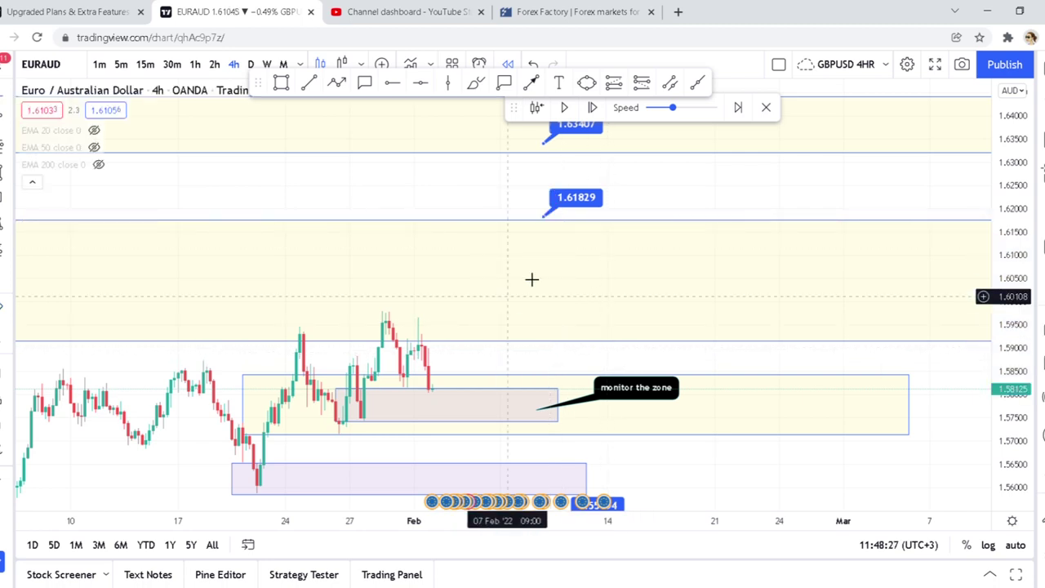
# Measure the height of the yellow zone below 1.61829, and mark its middle with a horizontal ray and price label at 1.60461.
pyautogui.keyDown('shift'); pyautogui.click(495, 222); pyautogui.keyUp('shift')
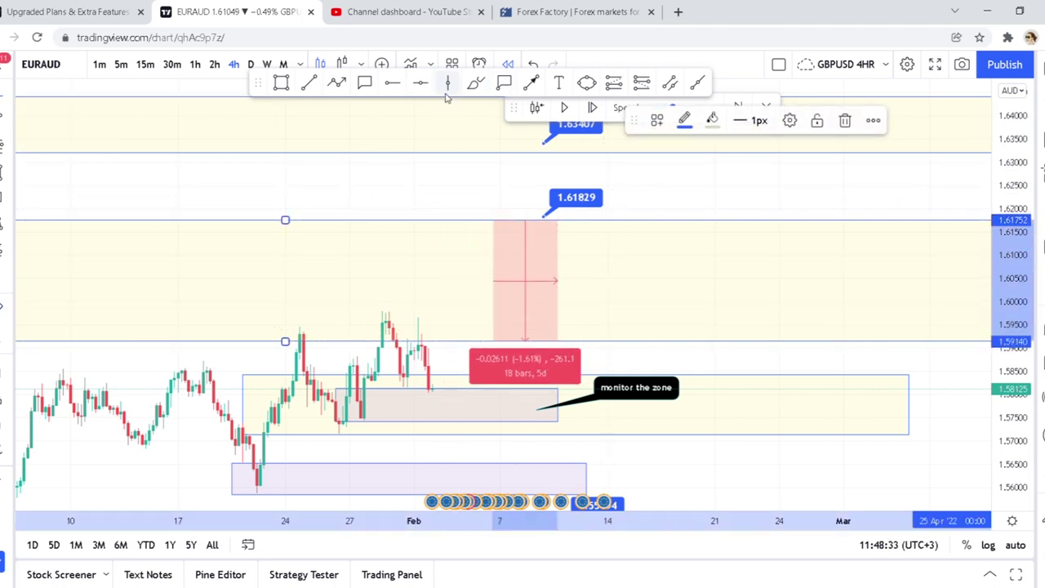
pyautogui.click(497, 257)
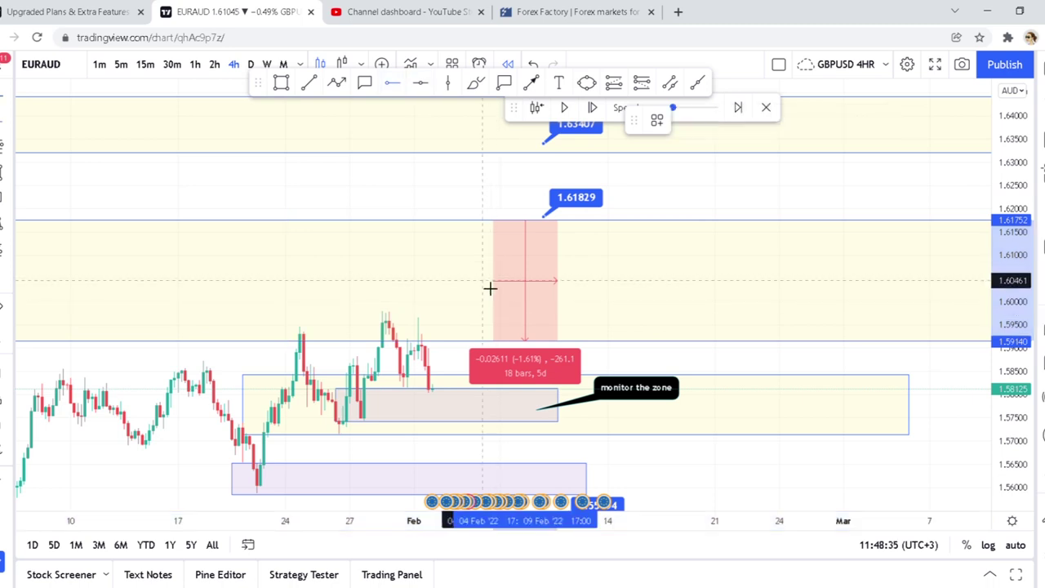
pyautogui.click(489, 287)
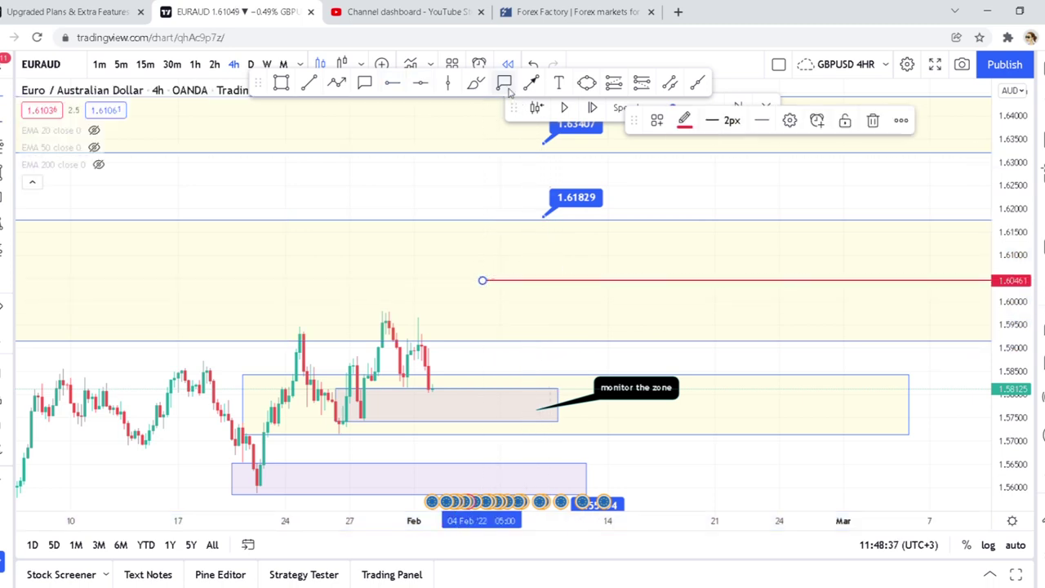
pyautogui.click(581, 284)
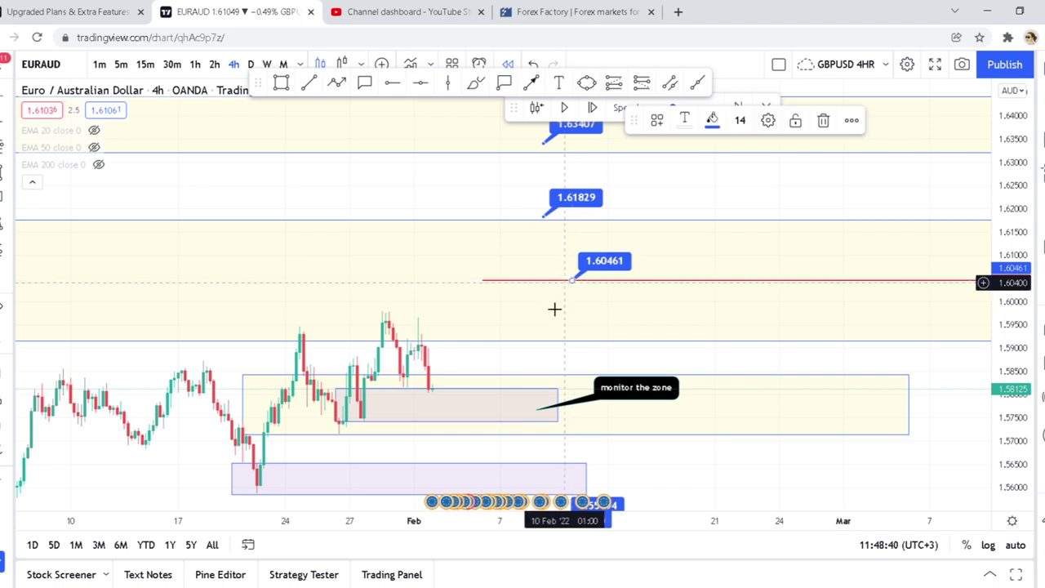
# Draw a rectangle starting at 3 Dec '21 21:00, from about 1.609 down to 1.603, inside the upper yellow zone.
pyautogui.hscroll(-5, 587, 261)
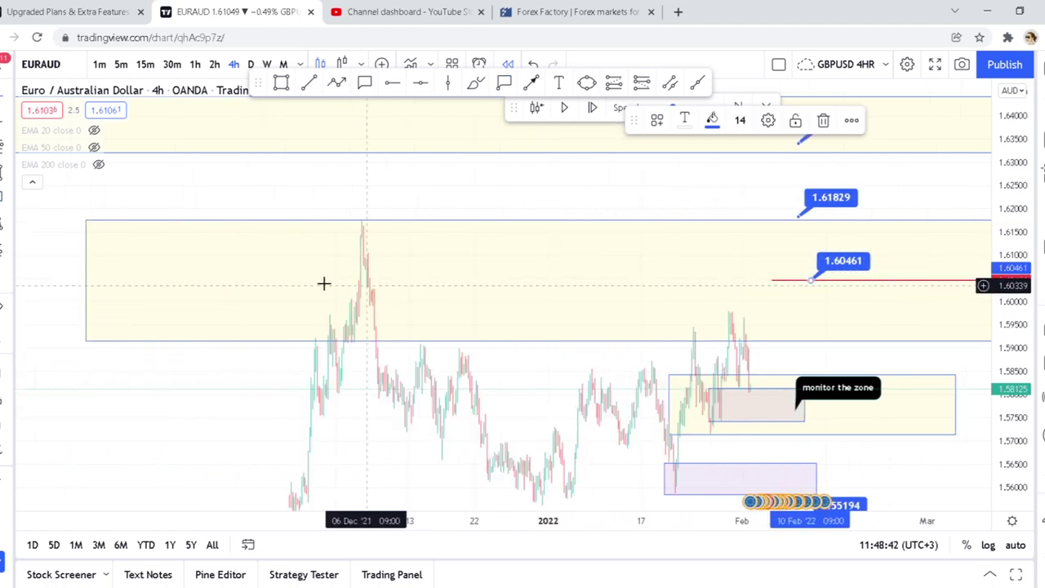
pyautogui.moveTo(300, 205); pyautogui.dragTo(424, 420)
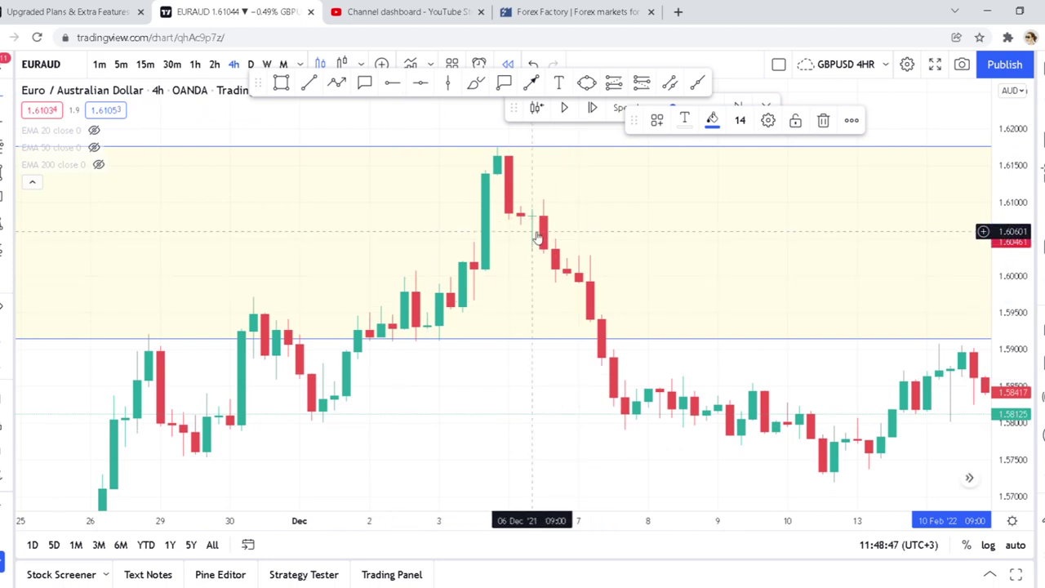
pyautogui.moveTo(626, 235); pyautogui.dragTo(527, 145)
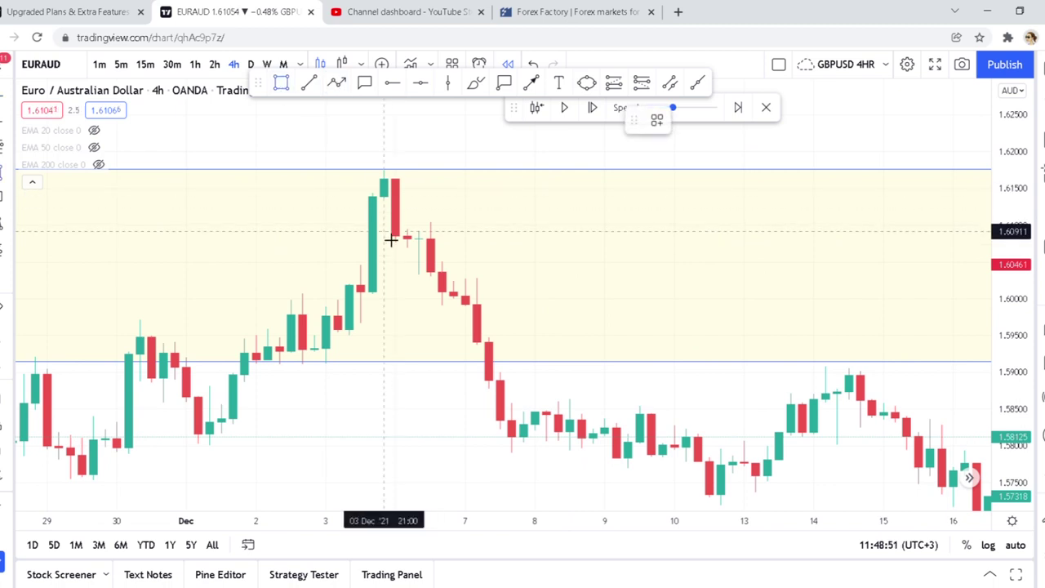
pyautogui.moveTo(403, 255)
pyautogui.mouseDown()
pyautogui.moveTo(721, 292)
pyautogui.moveTo(801, 281)
pyautogui.moveTo(823, 298)
pyautogui.moveTo(284, 301)
pyautogui.moveTo(274, 272)
pyautogui.moveTo(786, 263)
pyautogui.moveTo(921, 306)
pyautogui.moveTo(457, 318)
pyautogui.moveTo(428, 281)
pyautogui.mouseUp()
pyautogui.scroll(-2, 421, 281)
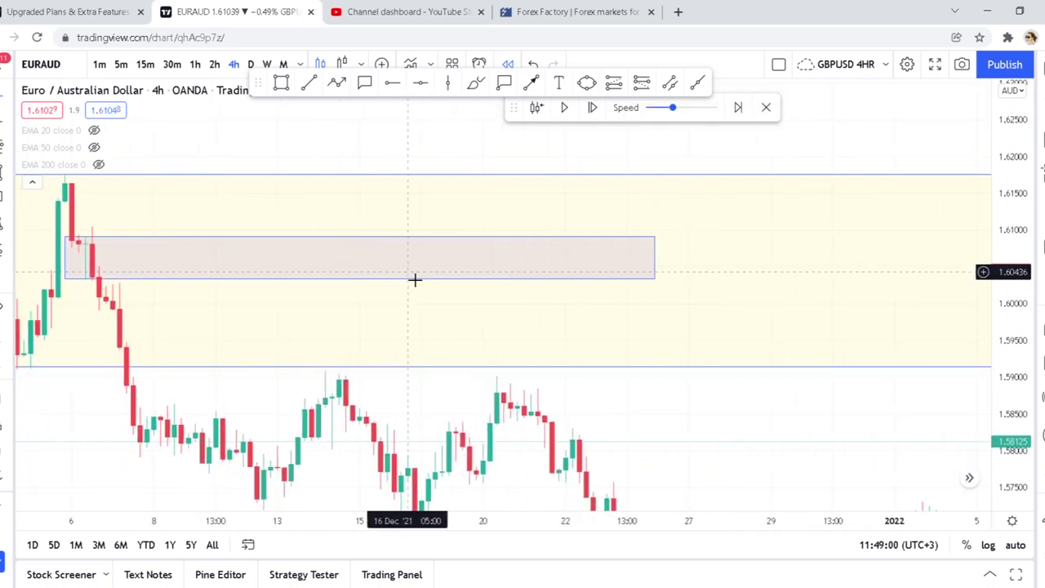
# Extend the new rectangle's end date to 17 Feb '22 21:00, past the 1.60461 price label, and deselect it.
pyautogui.hscroll(-3, 715, 294)
pyautogui.hscroll(3, 552, 305)
pyautogui.scroll(-2, 416, 286)
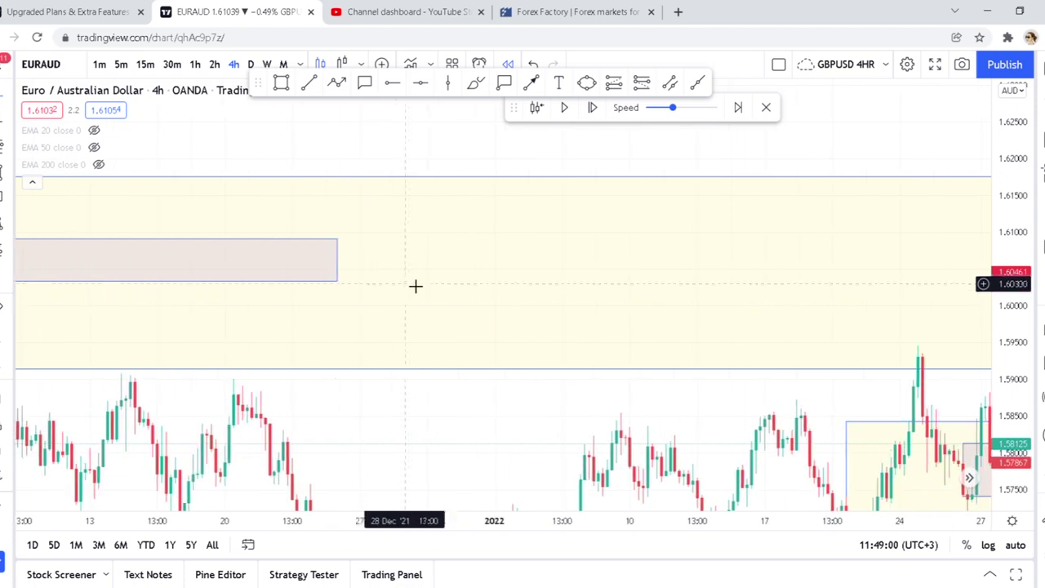
pyautogui.click(337, 260)
pyautogui.moveTo(337, 259); pyautogui.dragTo(903, 259)
pyautogui.moveTo(658, 330); pyautogui.dragTo(446, 311)
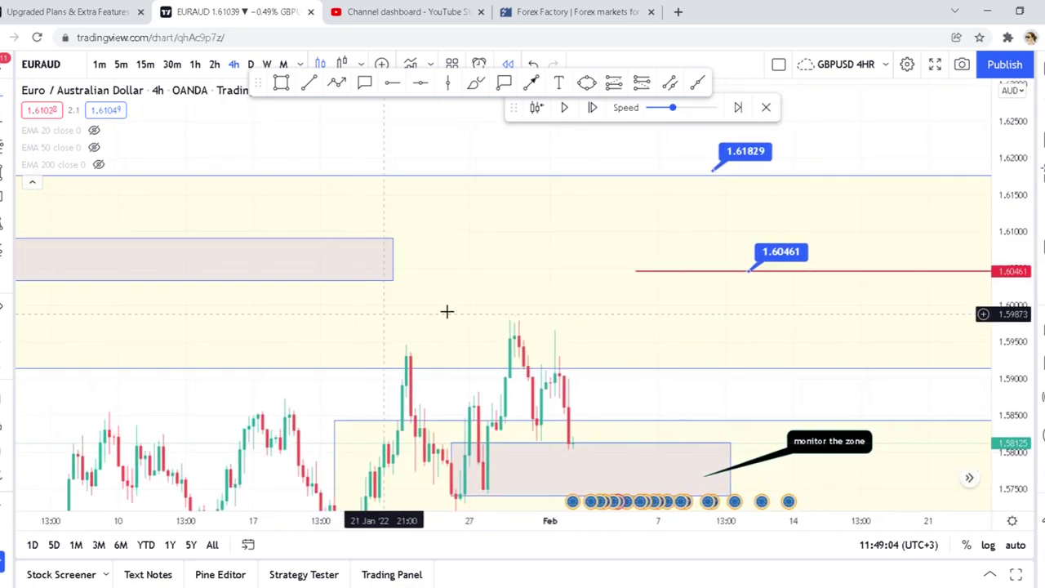
pyautogui.click(394, 259)
pyautogui.moveTo(393, 260); pyautogui.dragTo(898, 269)
pyautogui.scroll(-1, 773, 280)
pyautogui.scroll(-3, 768, 271)
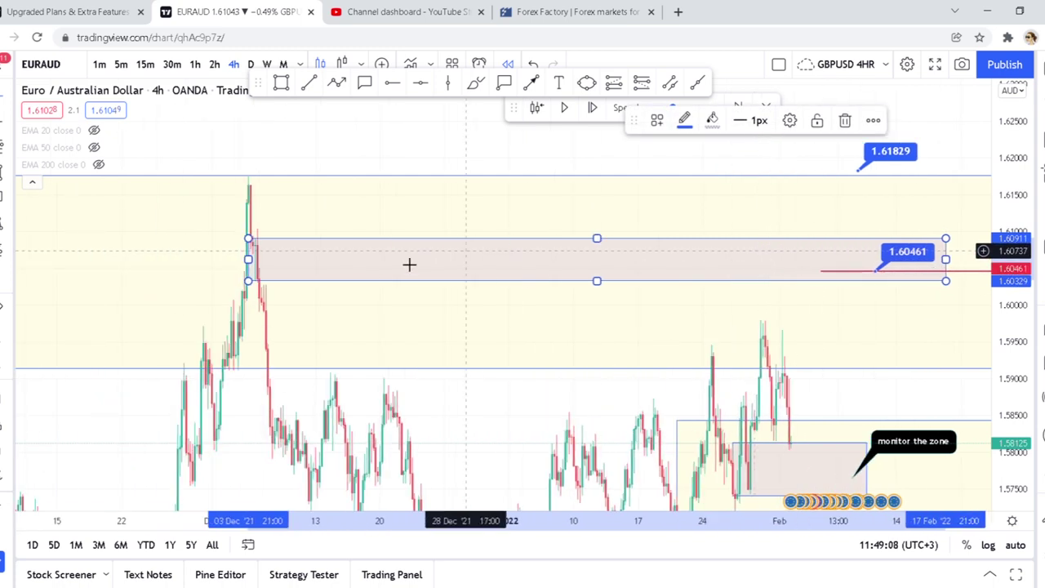
pyautogui.click(890, 314)
# Play the bar replay forward to the 2 Feb '22 13:00 candle and pause it.
pyautogui.hscroll(2, 907, 294)
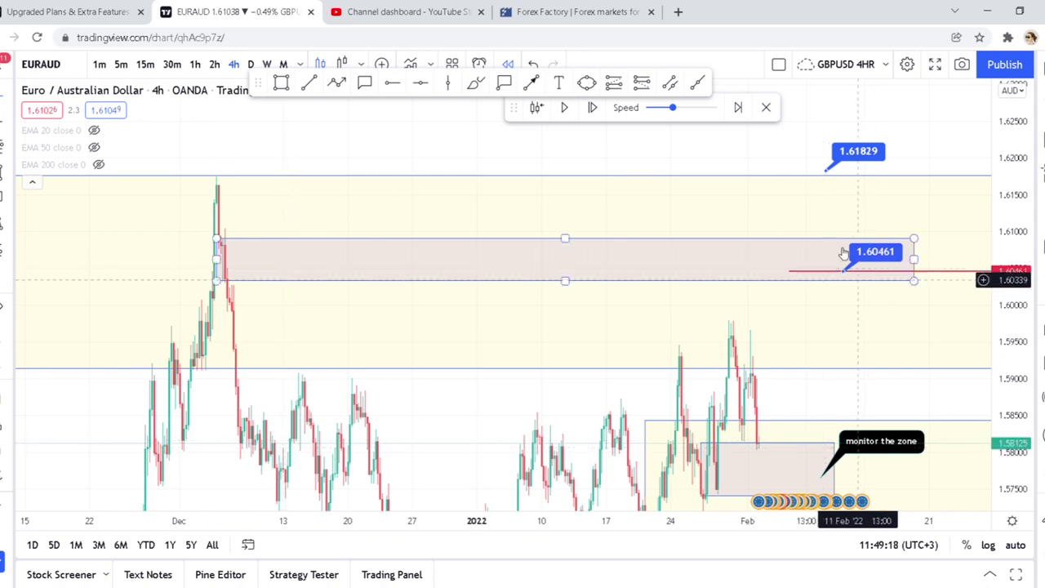
pyautogui.hscroll(5, 888, 322)
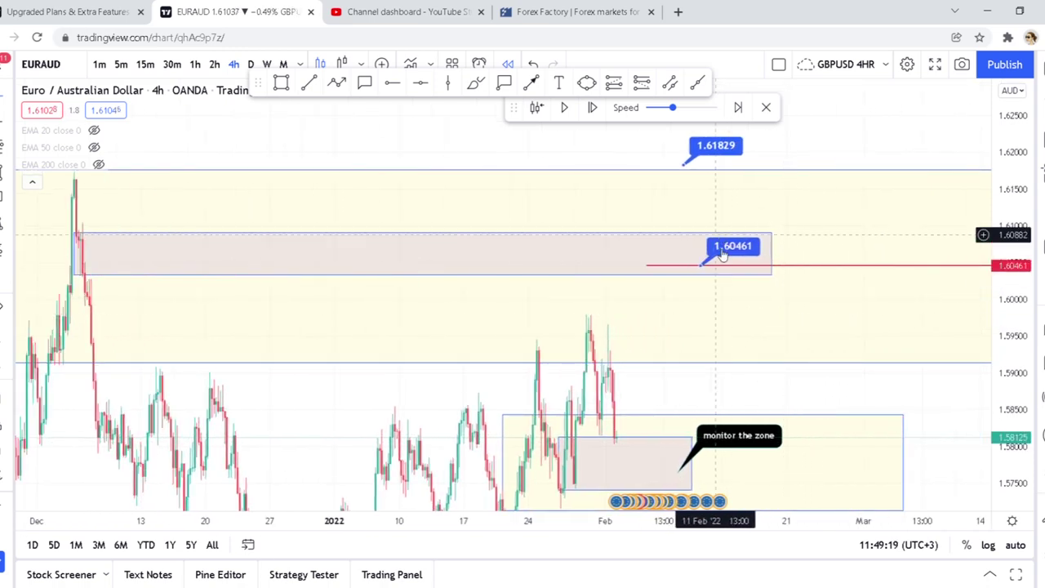
pyautogui.moveTo(844, 240); pyautogui.dragTo(821, 347)
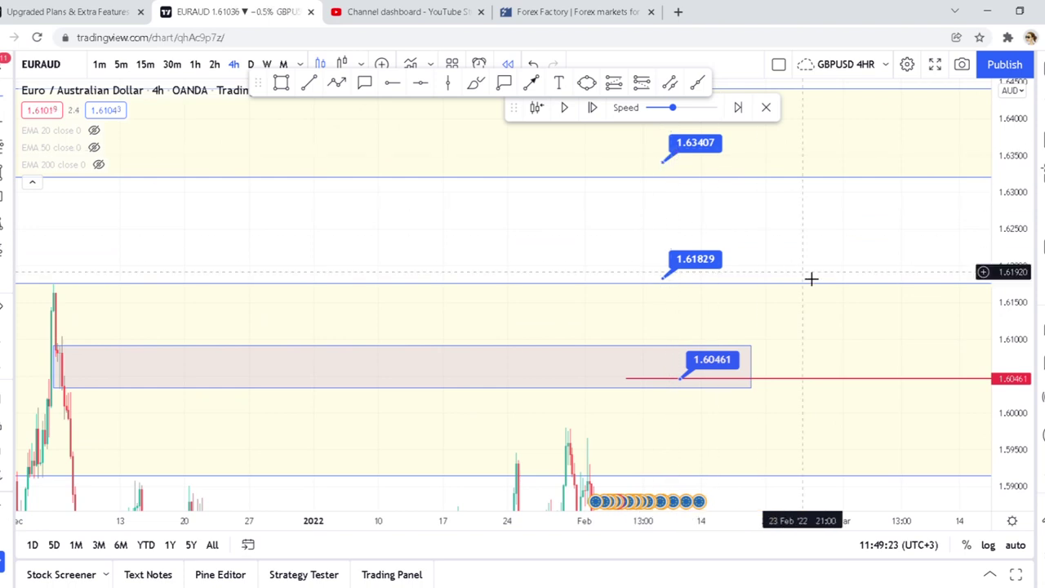
pyautogui.moveTo(818, 256); pyautogui.dragTo(695, 88)
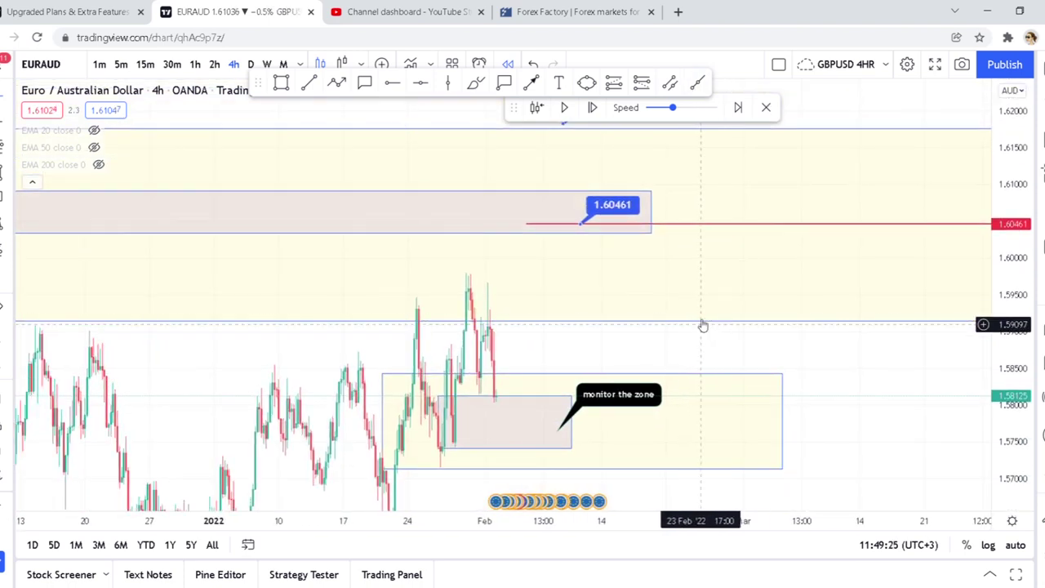
pyautogui.moveTo(672, 336); pyautogui.dragTo(693, 268)
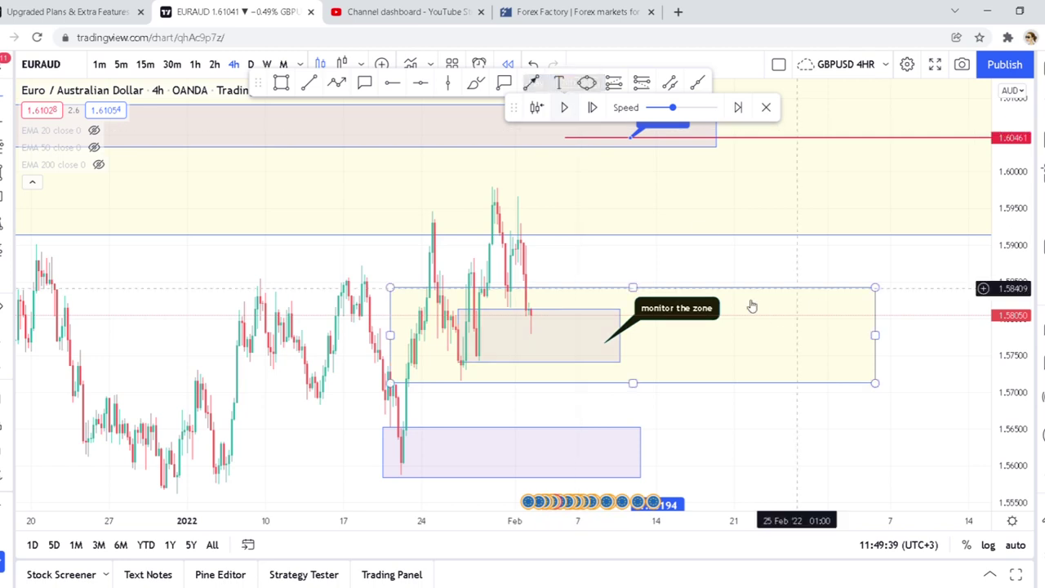
pyautogui.scroll(3, 746, 303)
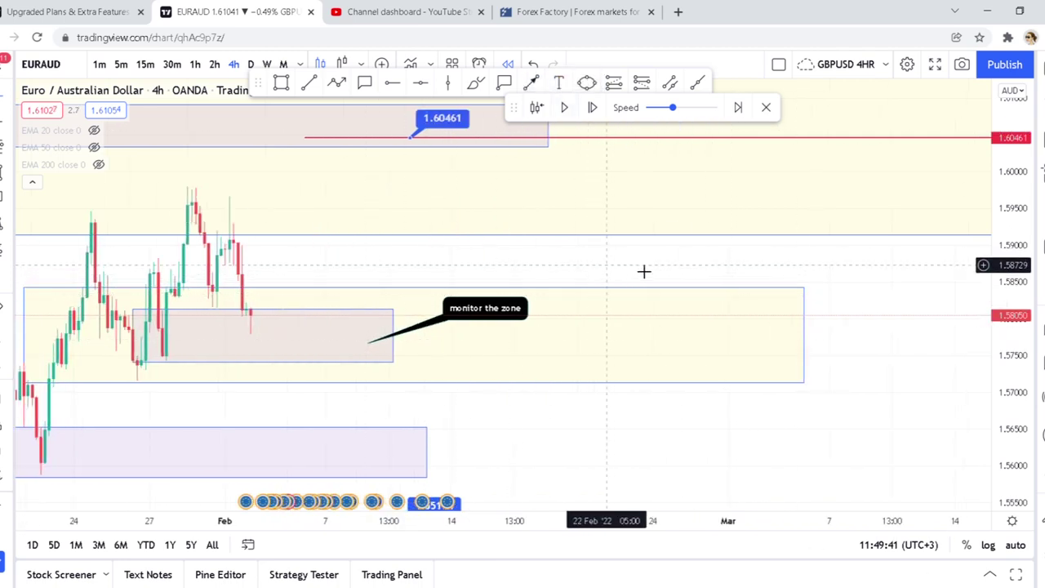
pyautogui.moveTo(644, 270); pyautogui.dragTo(824, 252)
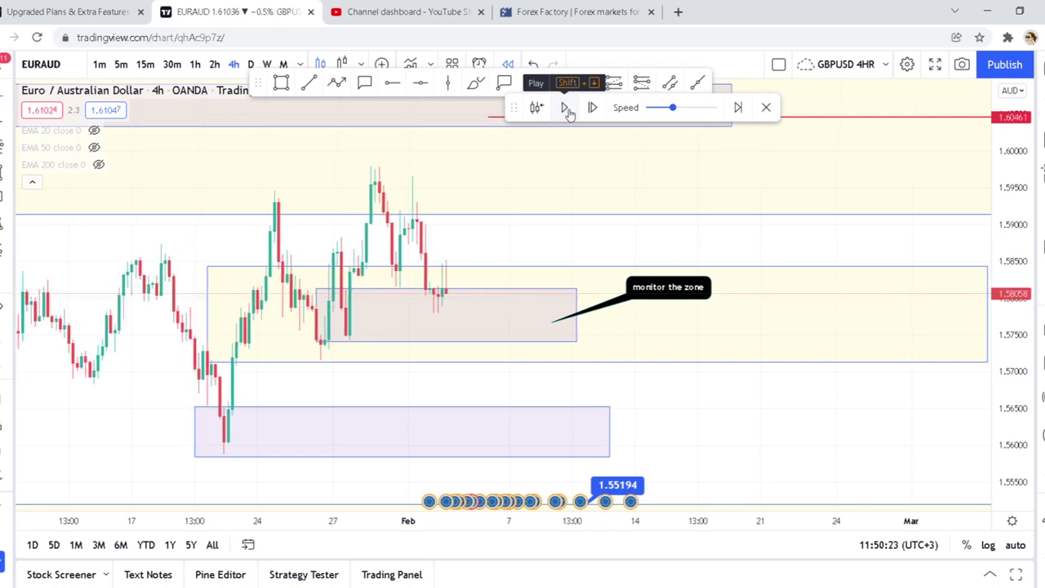
pyautogui.click(567, 110)
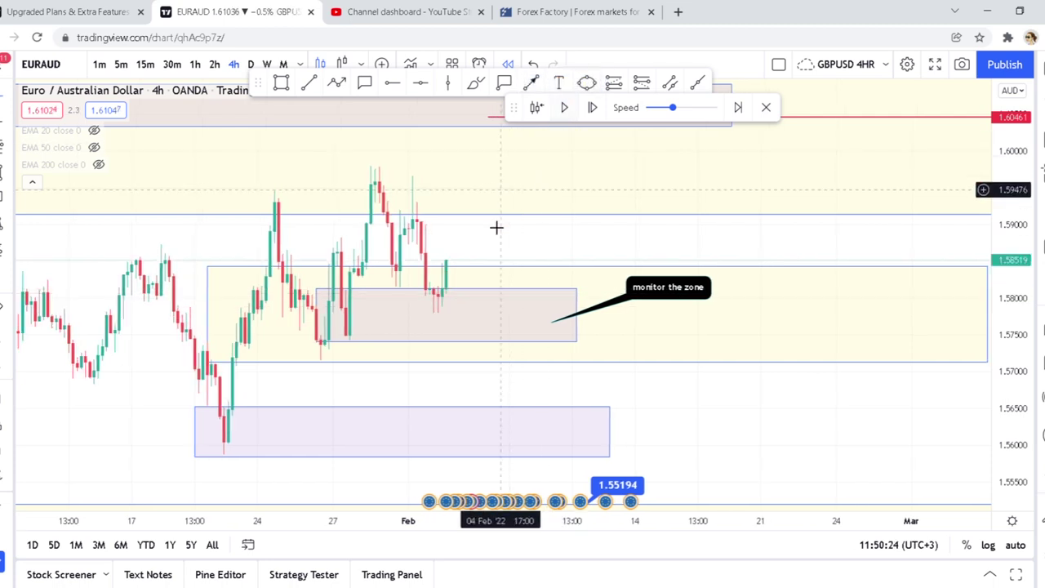
# Resume the bar replay up to the 3 Feb '22 01:00 candle and pause it.
pyautogui.click(445, 290)
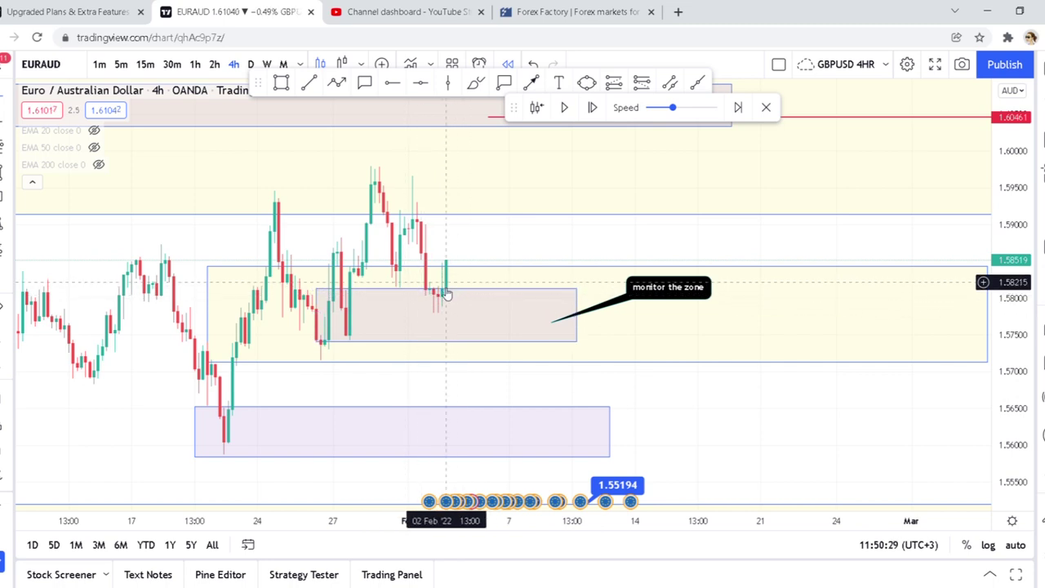
pyautogui.scroll(-2, 490, 314)
pyautogui.scroll(3, 621, 335)
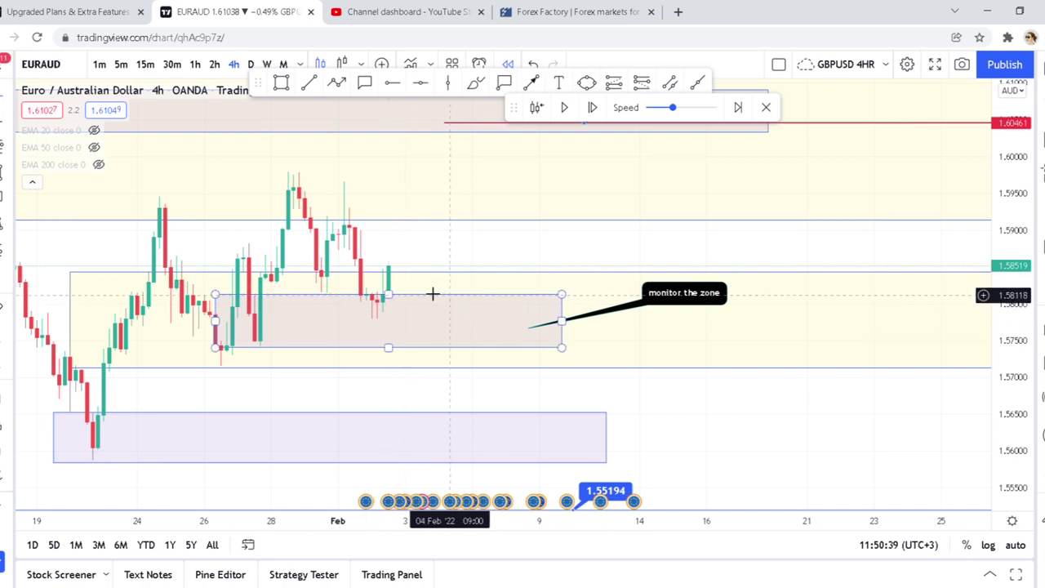
pyautogui.moveTo(450, 299); pyautogui.dragTo(500, 348)
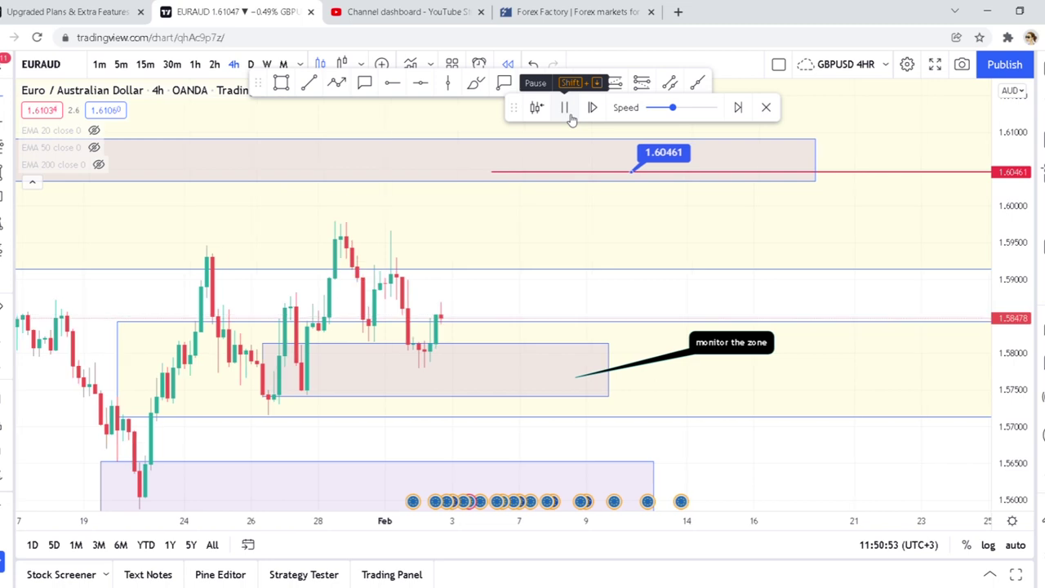
pyautogui.click(570, 116)
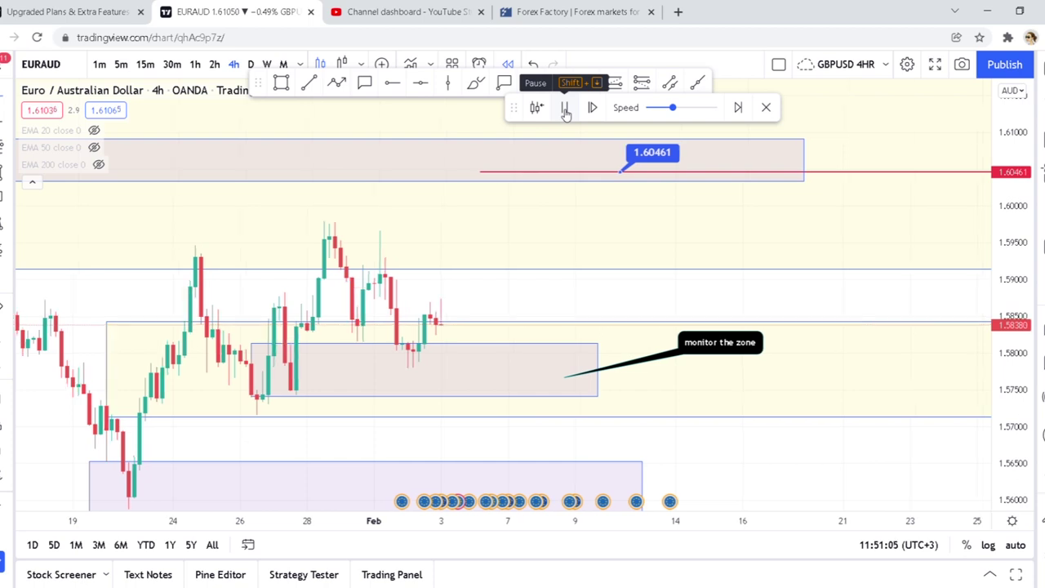
pyautogui.click(565, 111)
pyautogui.scroll(1, 489, 314)
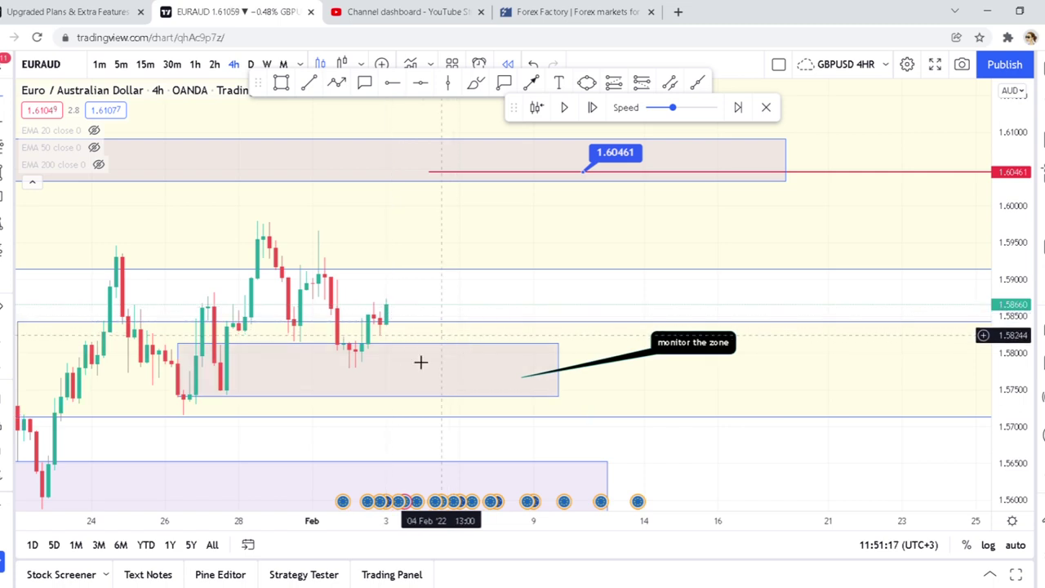
# Draw a black arrow at about 1.584 from 2 Feb '22 back to 31 Jan '22, and delete it.
pyautogui.click(381, 350)
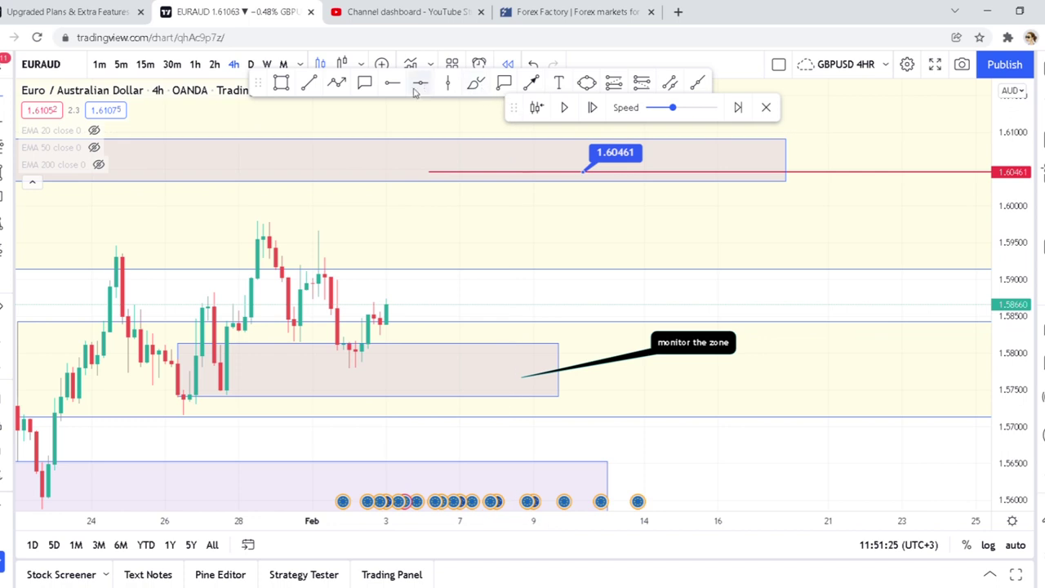
pyautogui.click(531, 85)
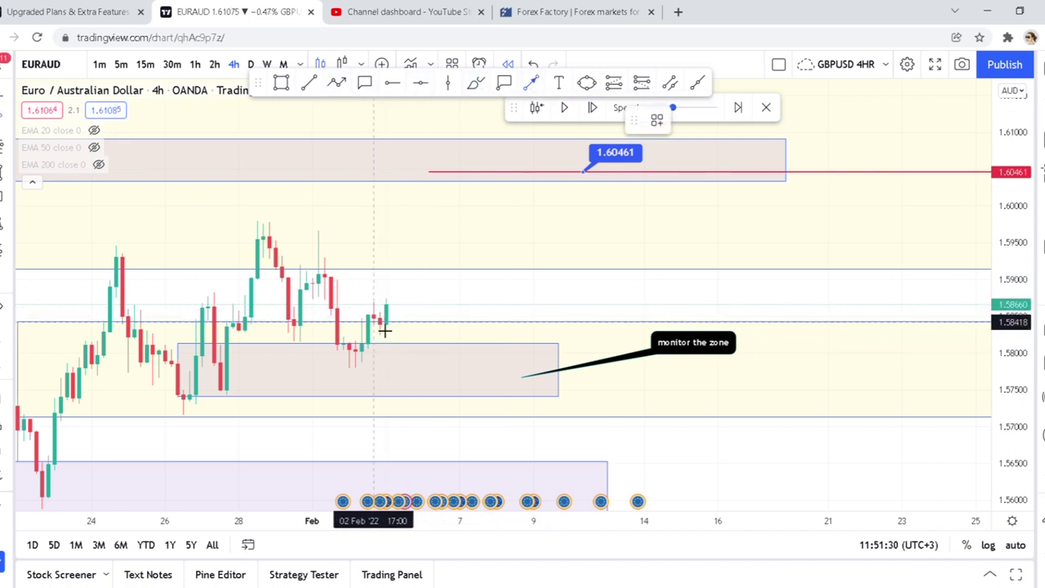
pyautogui.moveTo(387, 330)
pyautogui.mouseDown()
pyautogui.moveTo(501, 320)
pyautogui.moveTo(287, 318)
pyautogui.moveTo(308, 351)
pyautogui.mouseUp()
pyautogui.click(299, 323)
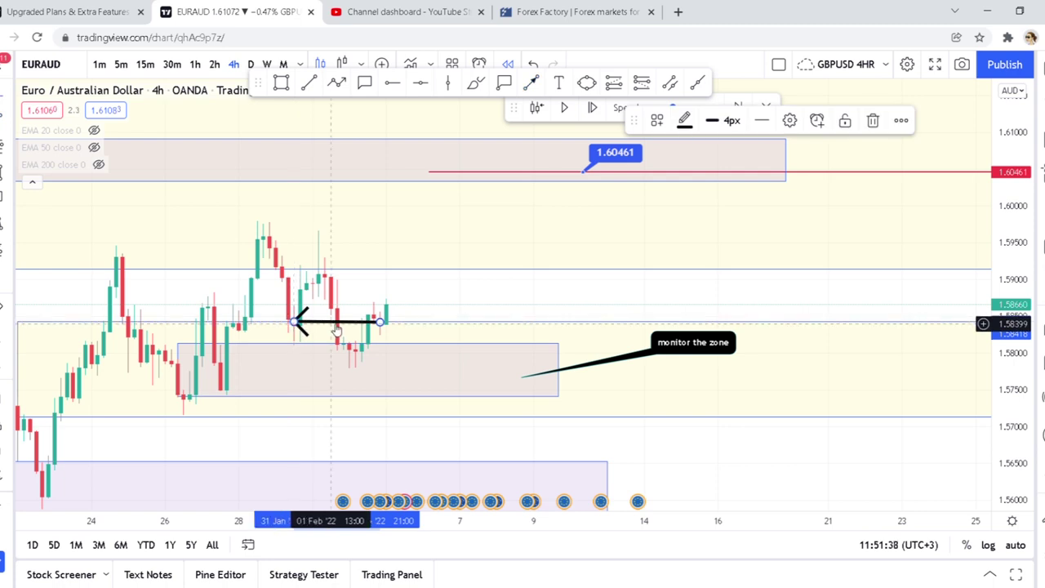
pyautogui.press('Delete')
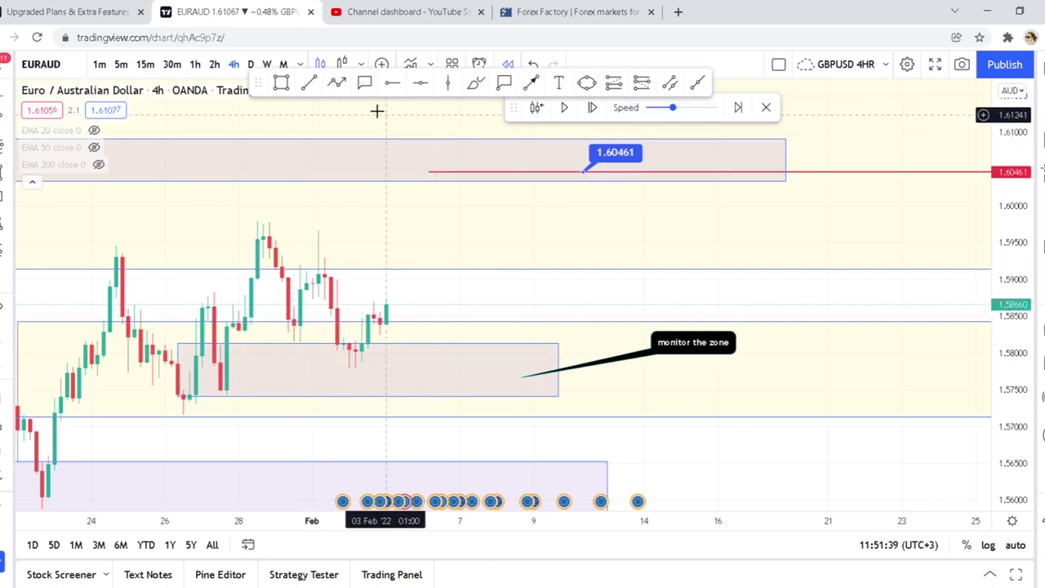
# Draw a rectangle from 31 Jan to 3 Feb '22, from about 1.586 down to 1.582, and delete it.
pyautogui.click(281, 82)
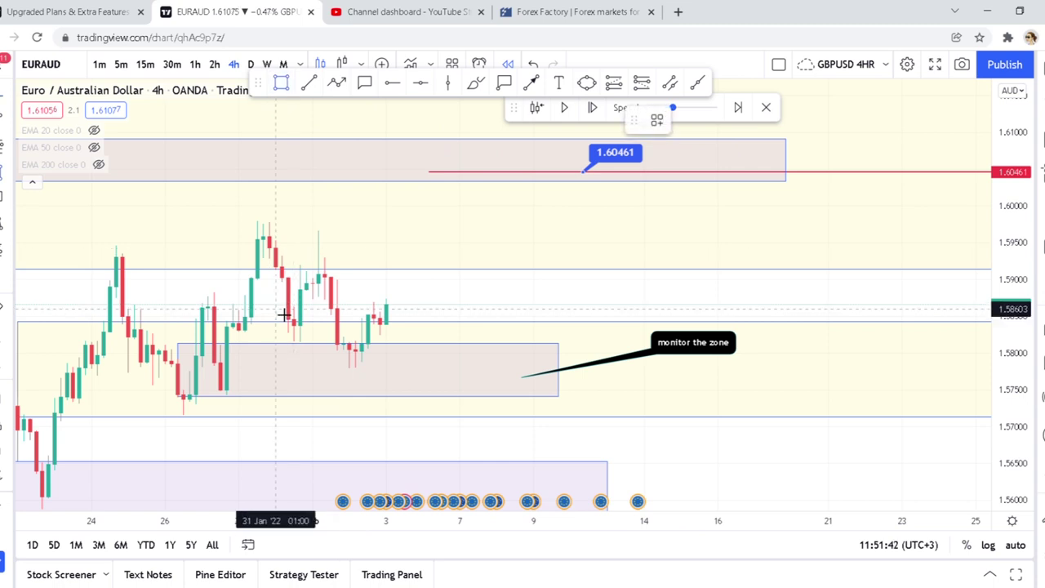
pyautogui.click(392, 341)
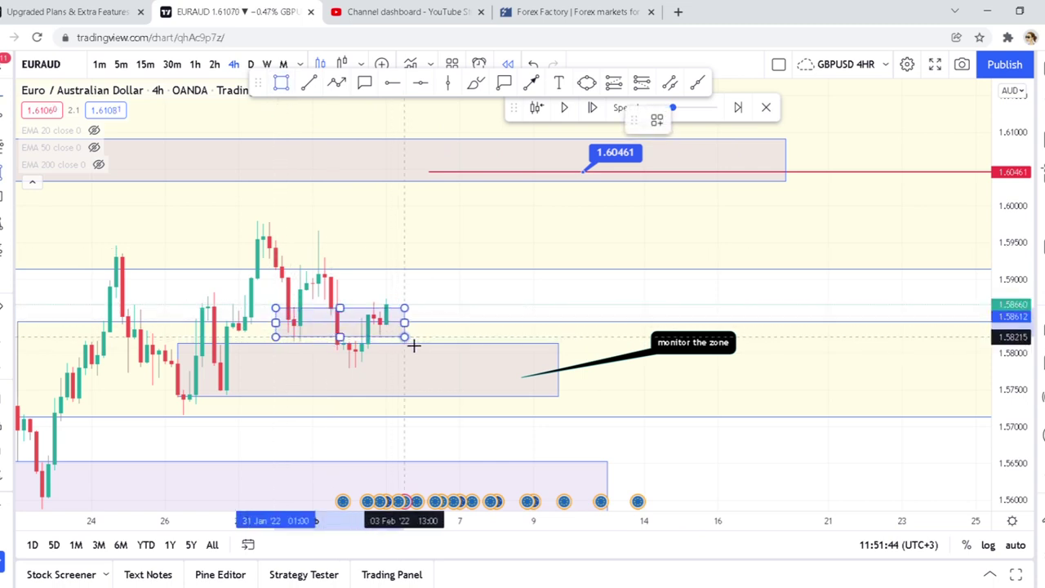
pyautogui.click(413, 350)
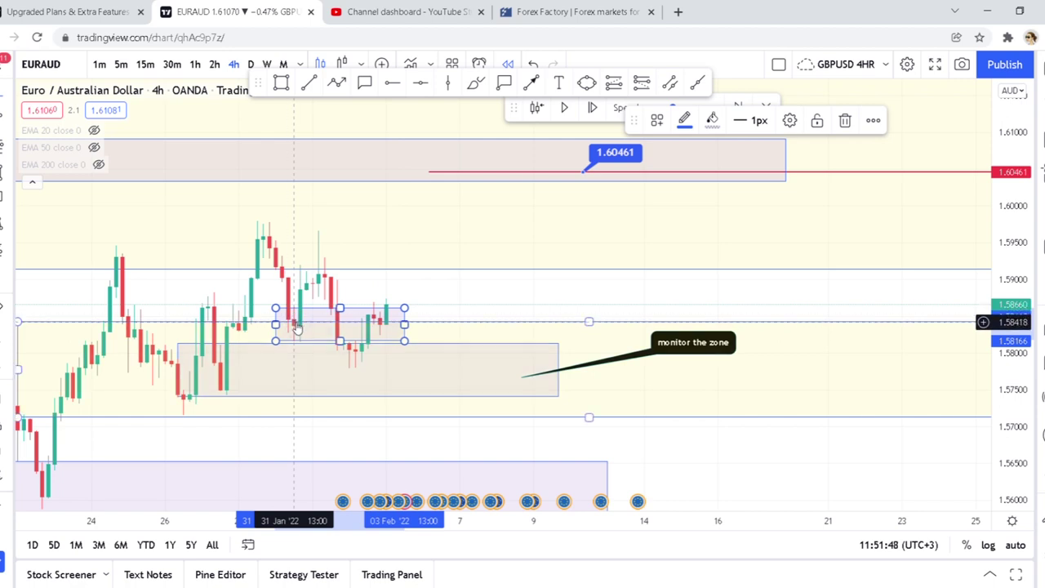
pyautogui.click(403, 325)
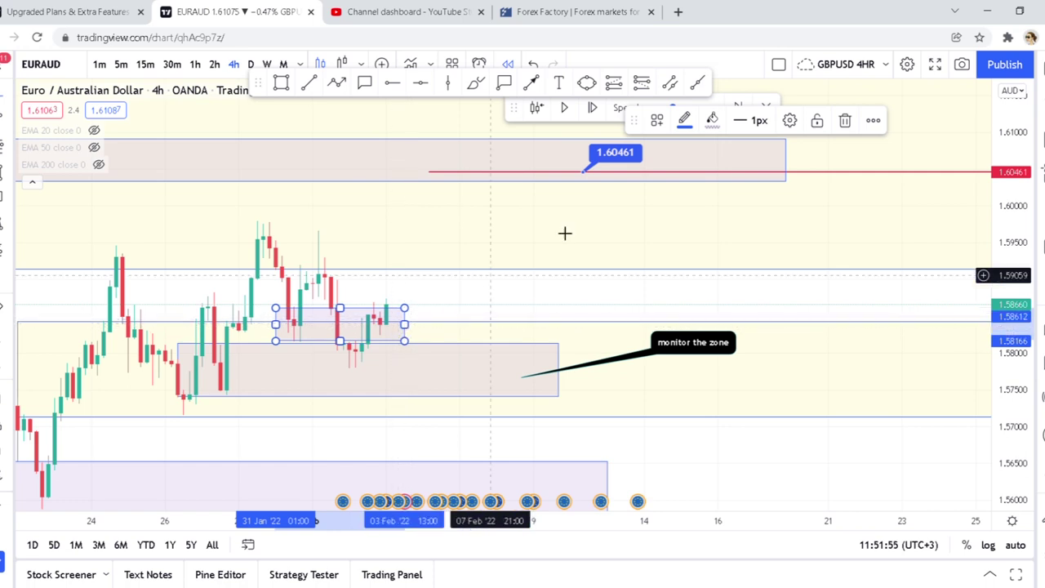
pyautogui.click(845, 120)
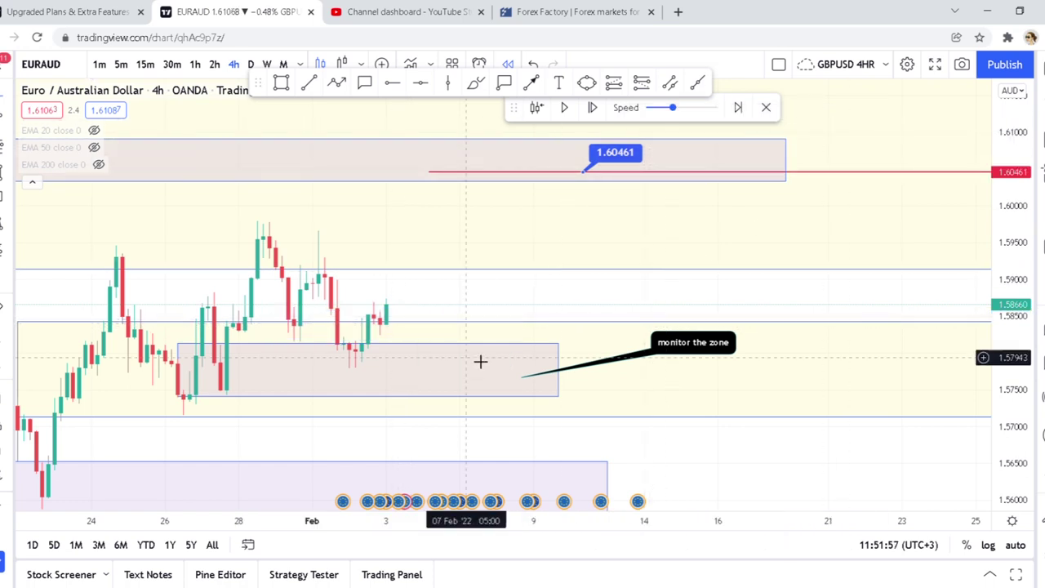
pyautogui.moveTo(499, 345); pyautogui.dragTo(590, 394)
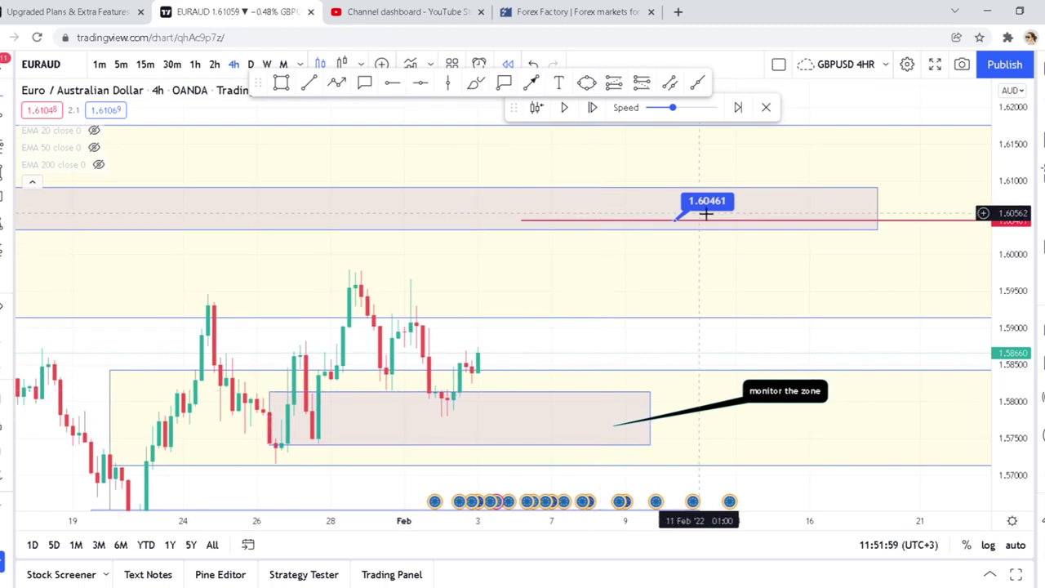
pyautogui.scroll(-2, 593, 275)
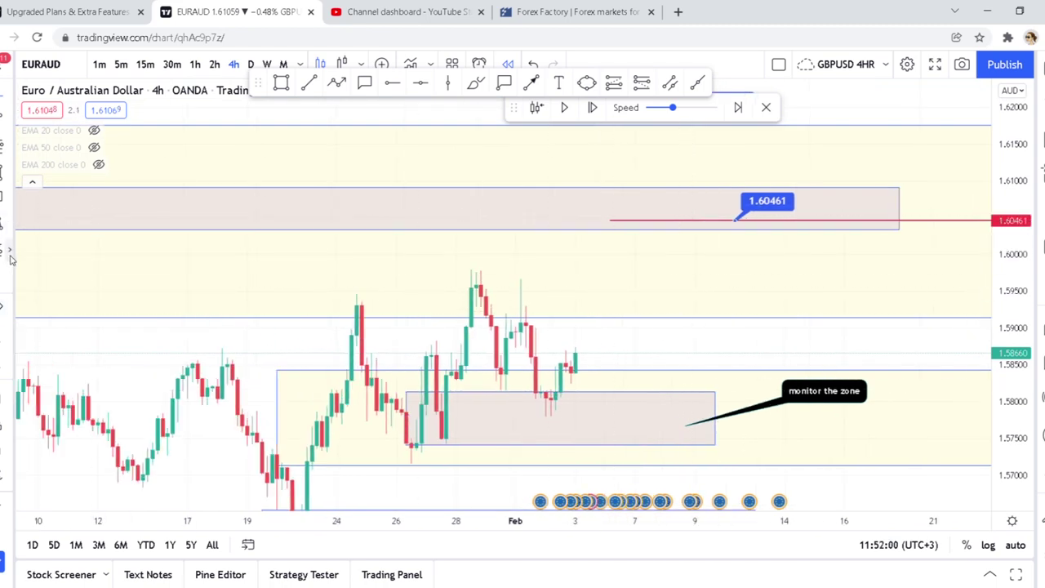
# Place a long position at about 1.5864 from 3 Feb '22 and raise its target to about 1.6315.
pyautogui.click(10, 259)
pyautogui.click(71, 254)
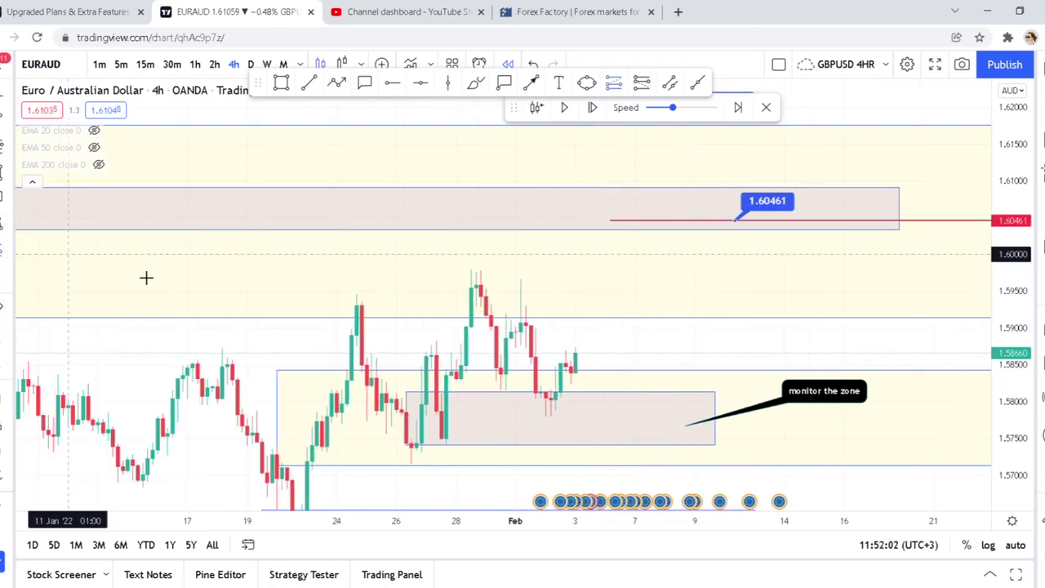
pyautogui.click(585, 364)
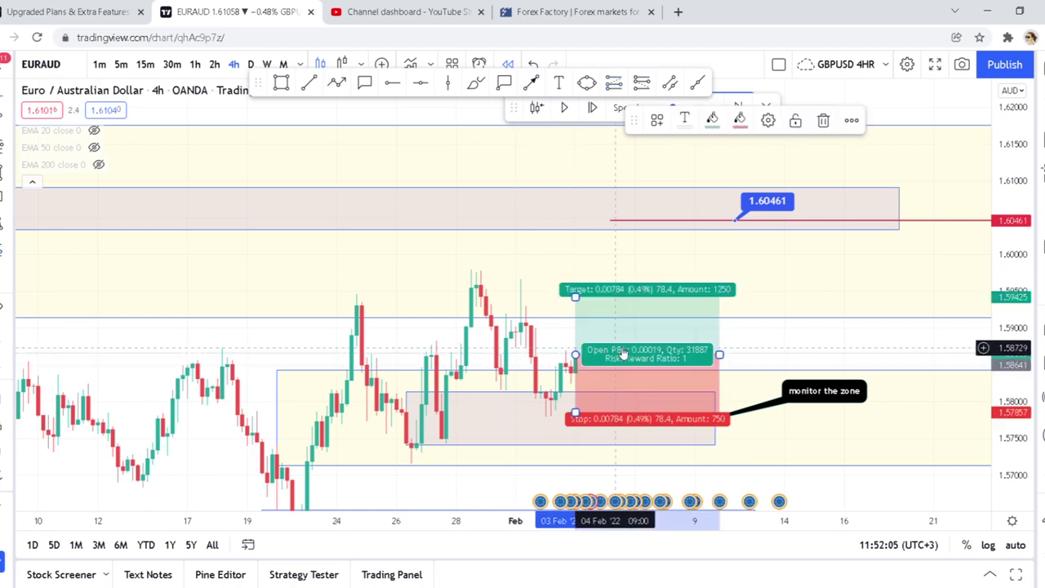
pyautogui.moveTo(1022, 196); pyautogui.dragTo(961, 209)
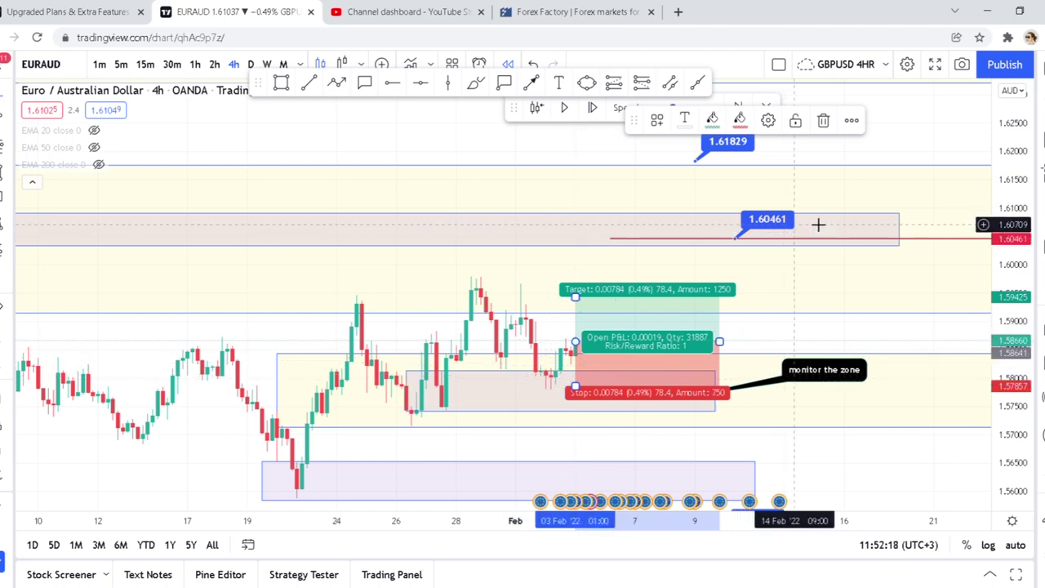
pyautogui.moveTo(862, 155); pyautogui.dragTo(870, 218)
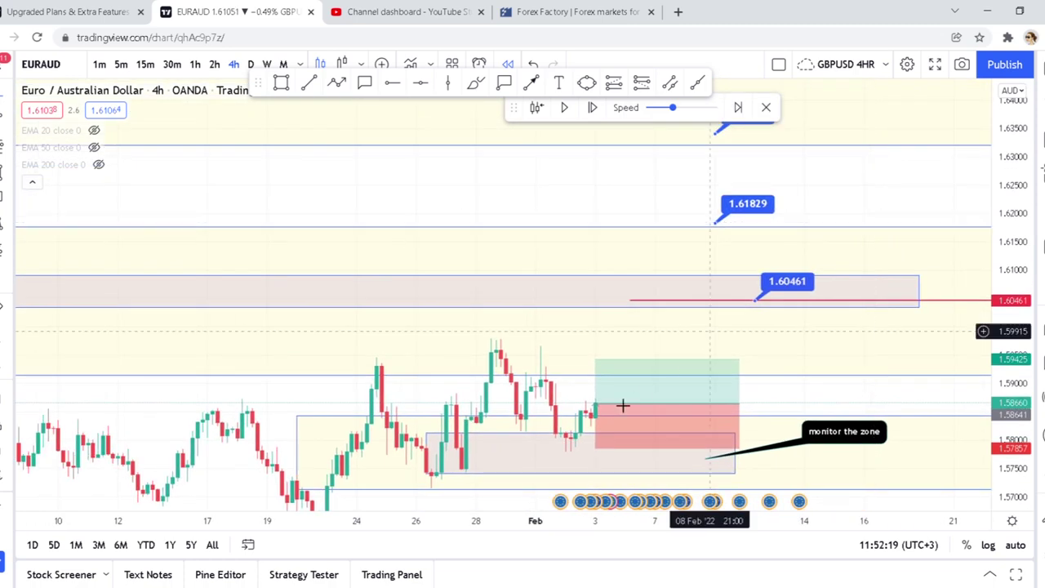
pyautogui.moveTo(593, 356); pyautogui.dragTo(615, 148)
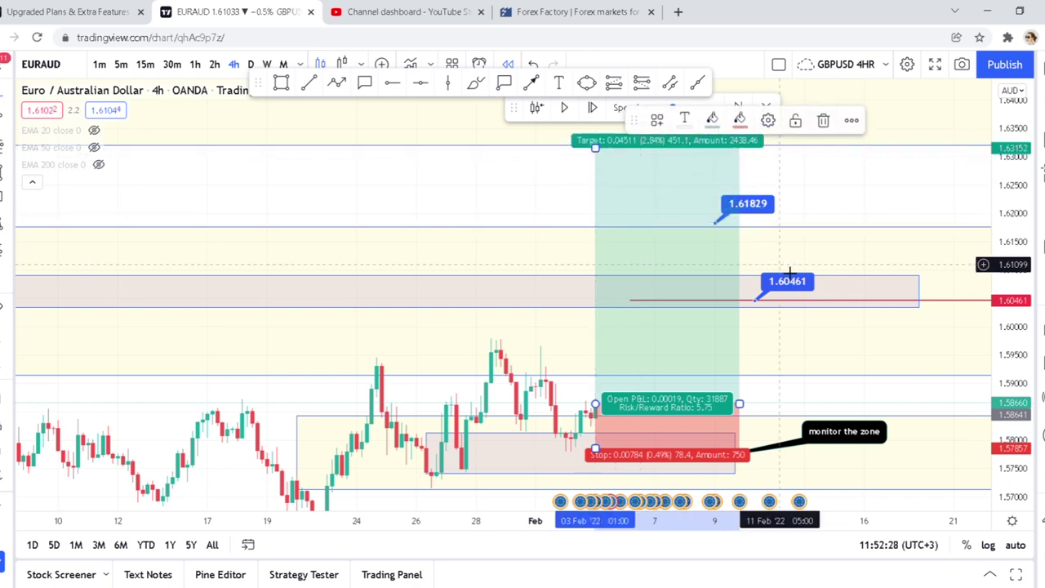
pyautogui.scroll(2, 789, 272)
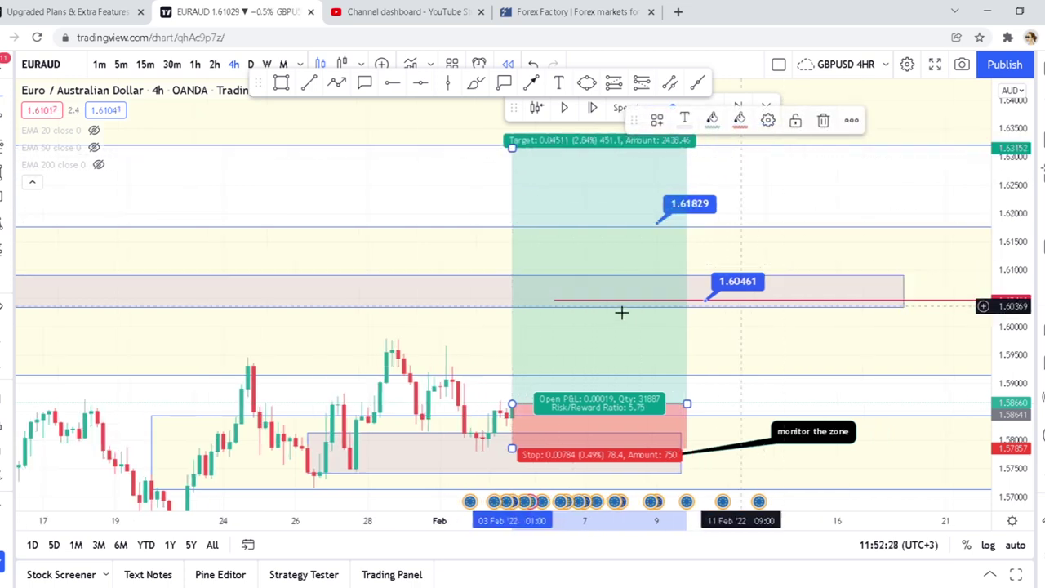
pyautogui.click(843, 212)
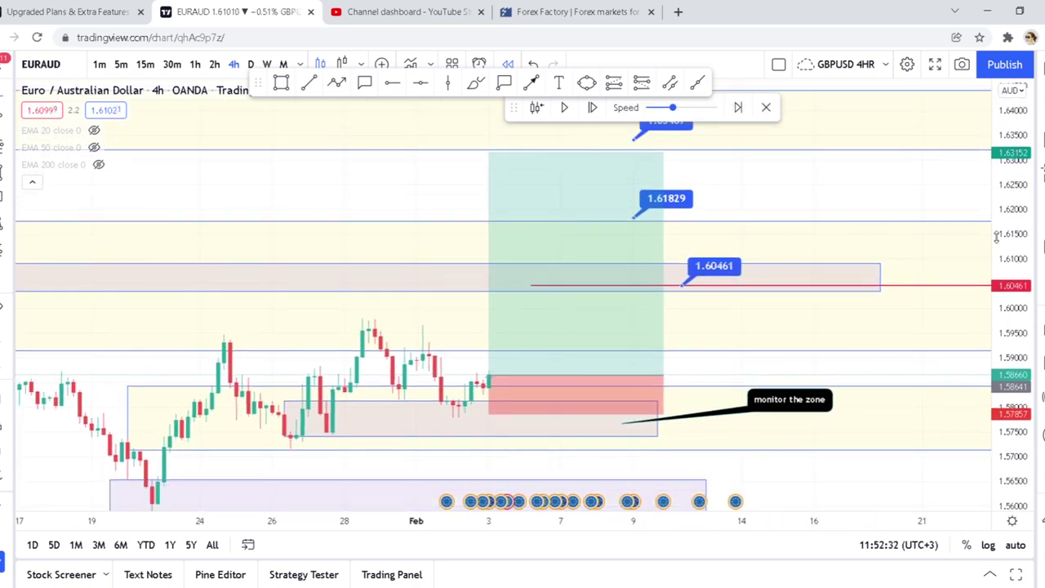
# Lower the long position's stop level to about 1.5729, below the monitored zone.
pyautogui.click(491, 412)
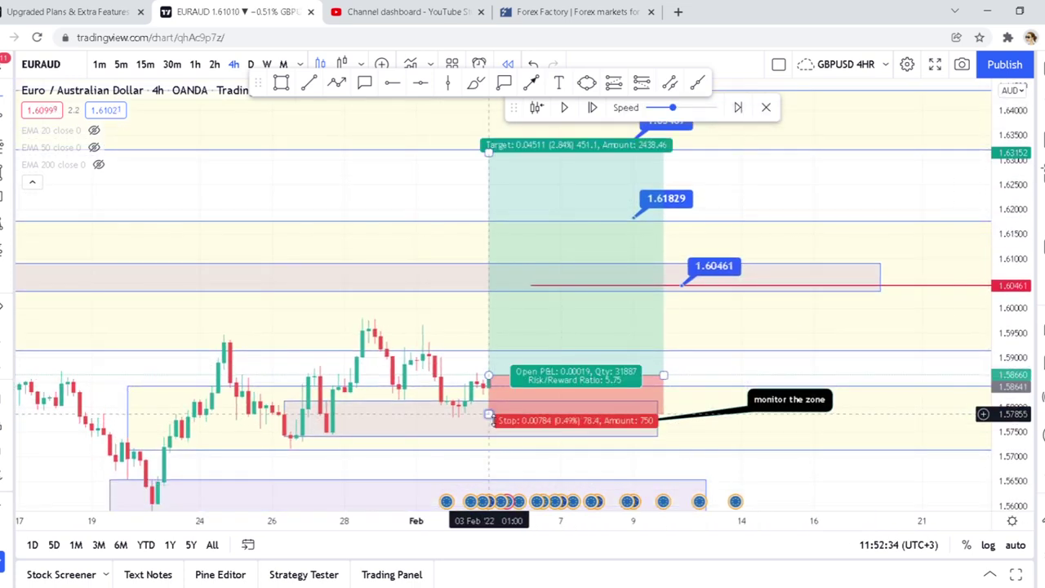
pyautogui.moveTo(489, 426); pyautogui.dragTo(488, 447)
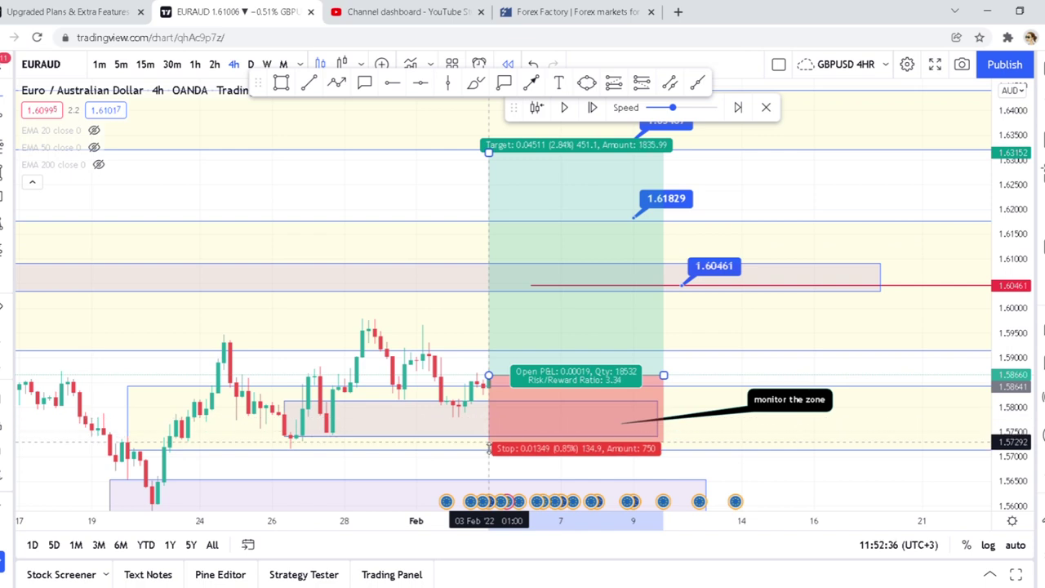
pyautogui.scroll(2, 743, 345)
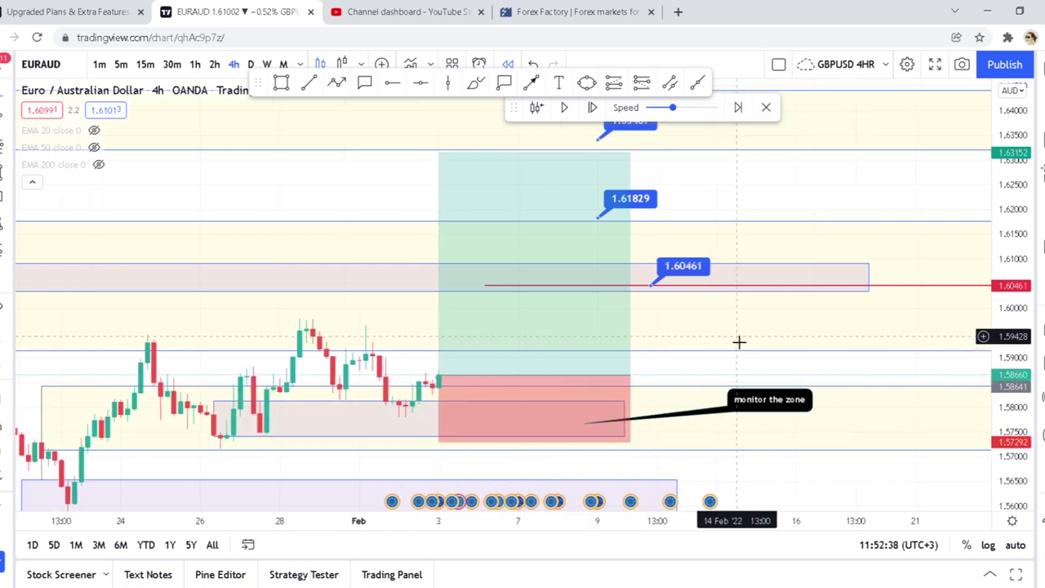
# Make the fill of the long position's target area more transparent.
pyautogui.click(622, 188)
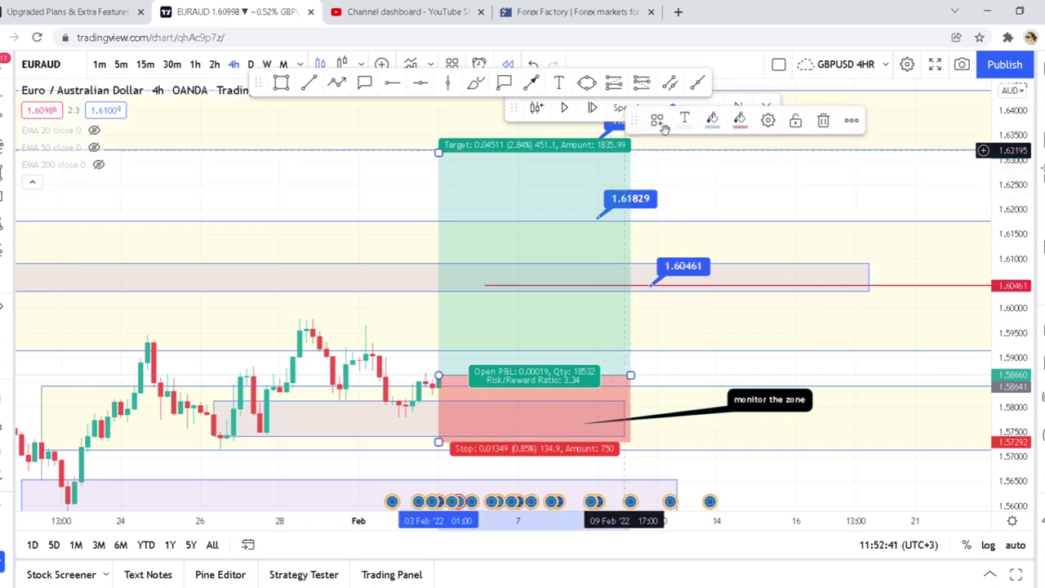
pyautogui.click(712, 121)
pyautogui.moveTo(732, 346); pyautogui.dragTo(707, 346)
# Play the bar replay three candles past the 3 Feb '22 01:00 entry and pause it.
pyautogui.click(683, 203)
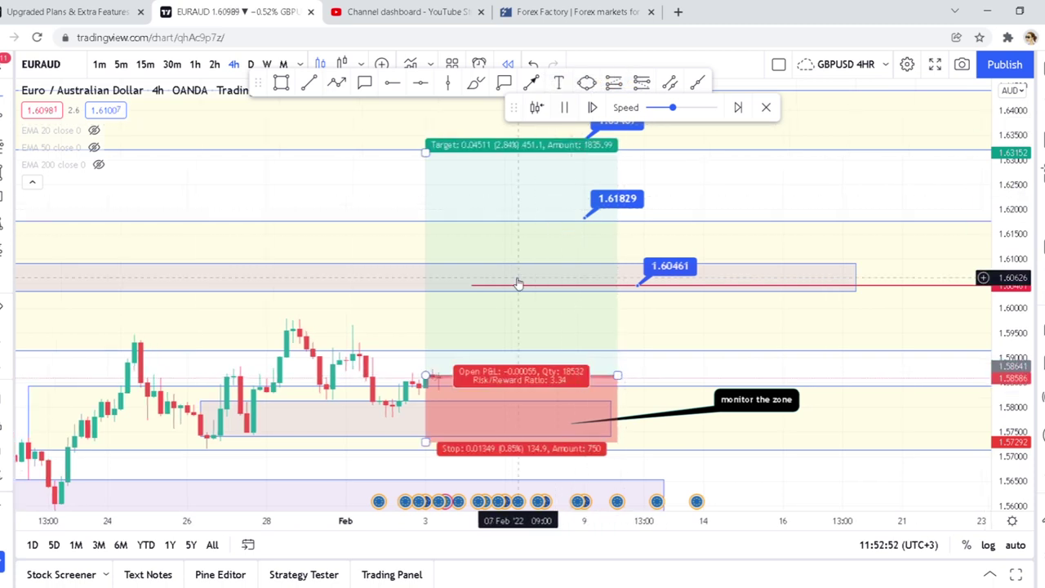
pyautogui.click(567, 109)
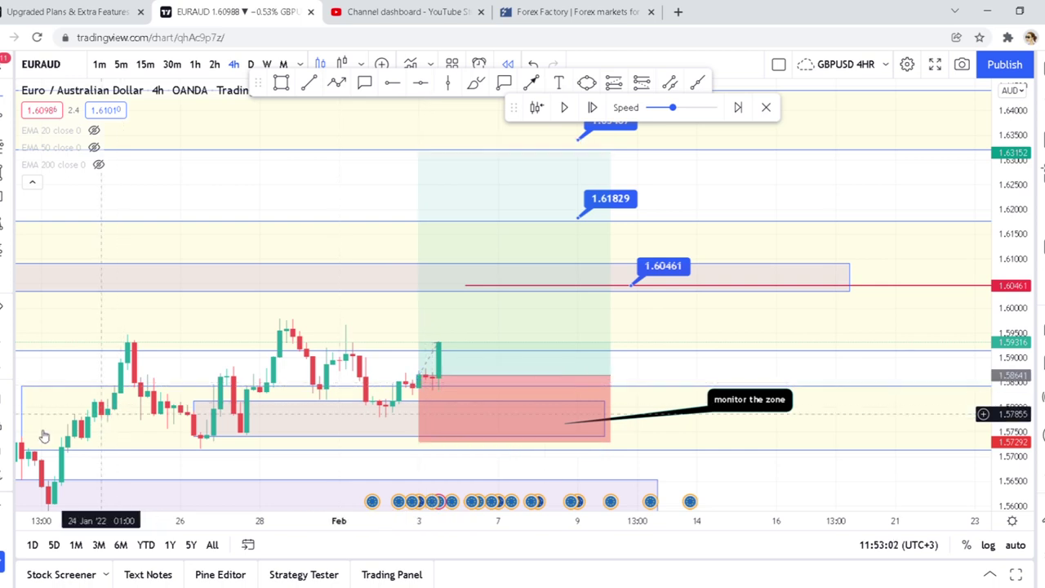
# Draw a rectangle from 31 Jan to 4 Feb '22, from about 1.586 down to 1.581, and delete it.
pyautogui.click(4, 472)
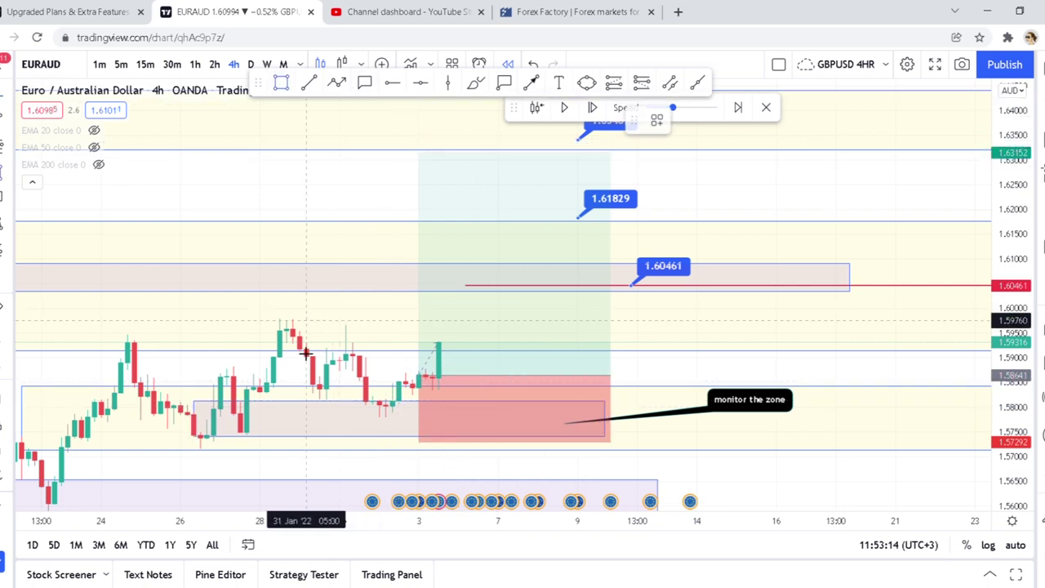
pyautogui.click(309, 381)
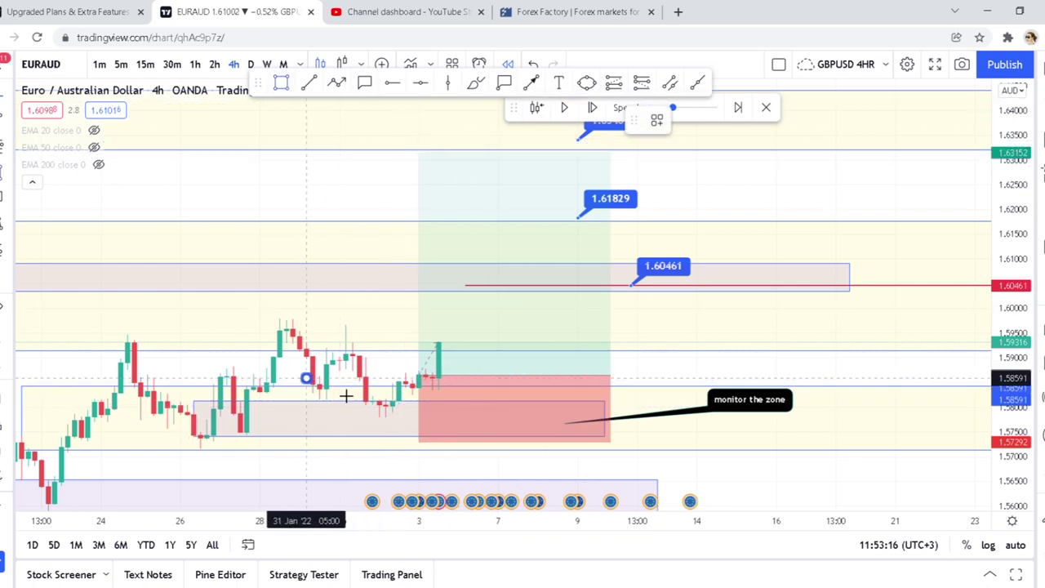
pyautogui.click(478, 411)
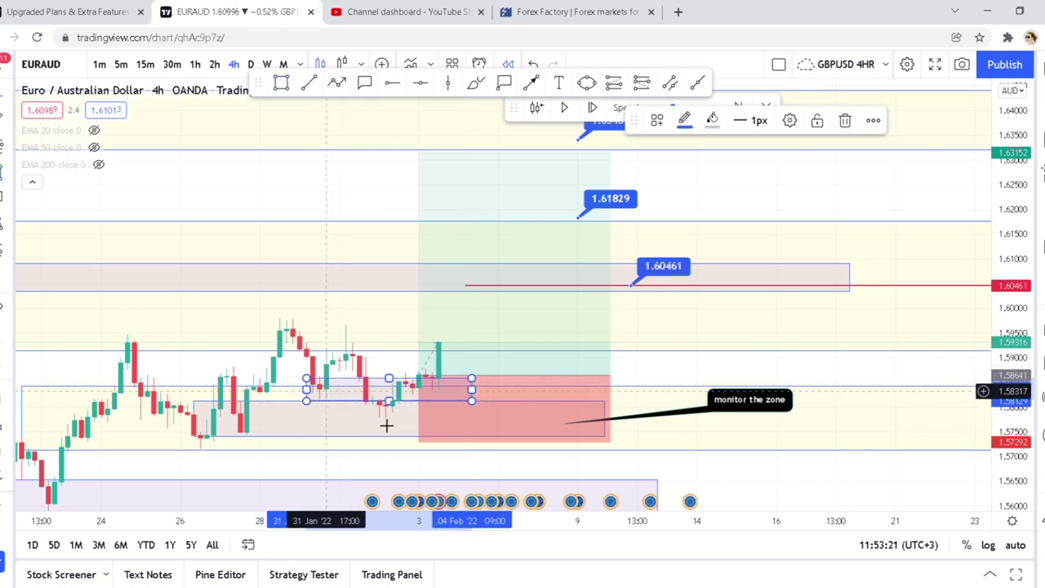
pyautogui.click(410, 417)
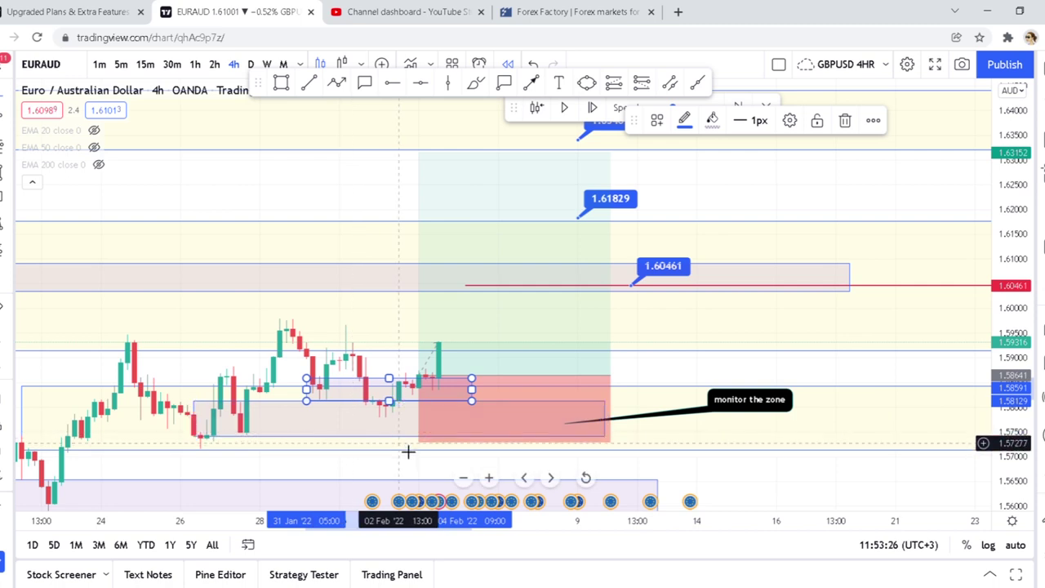
pyautogui.click(307, 399)
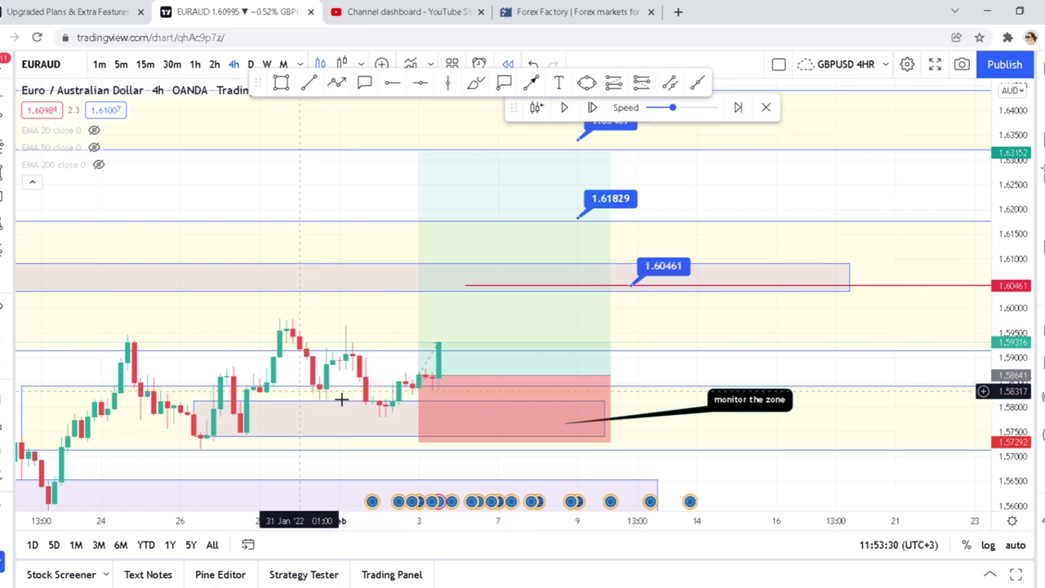
# Resume the bar replay and let it run through to the latest candle on 7 Feb '22.
pyautogui.click(562, 110)
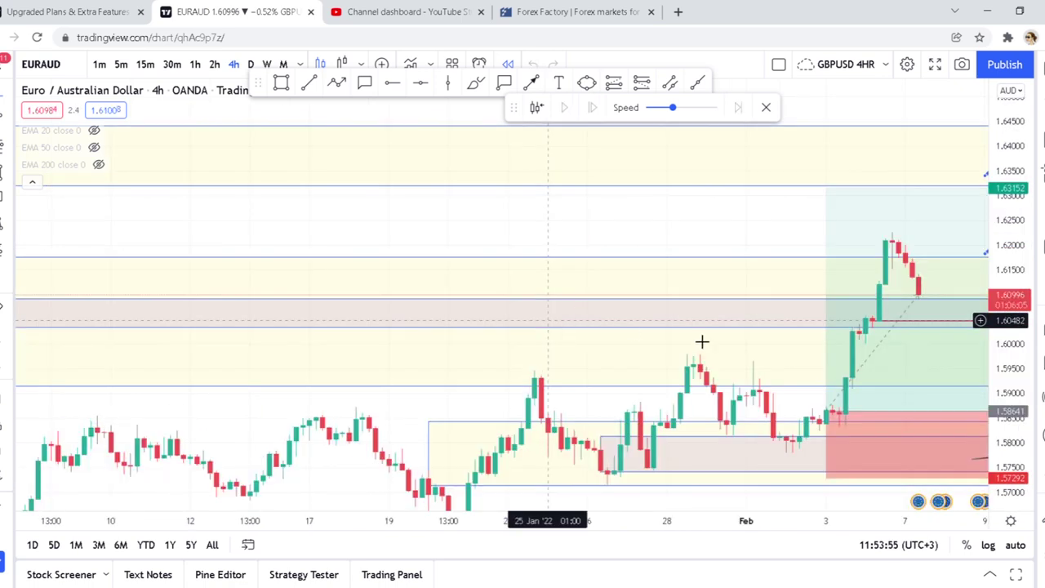
pyautogui.moveTo(703, 220); pyautogui.dragTo(488, 203)
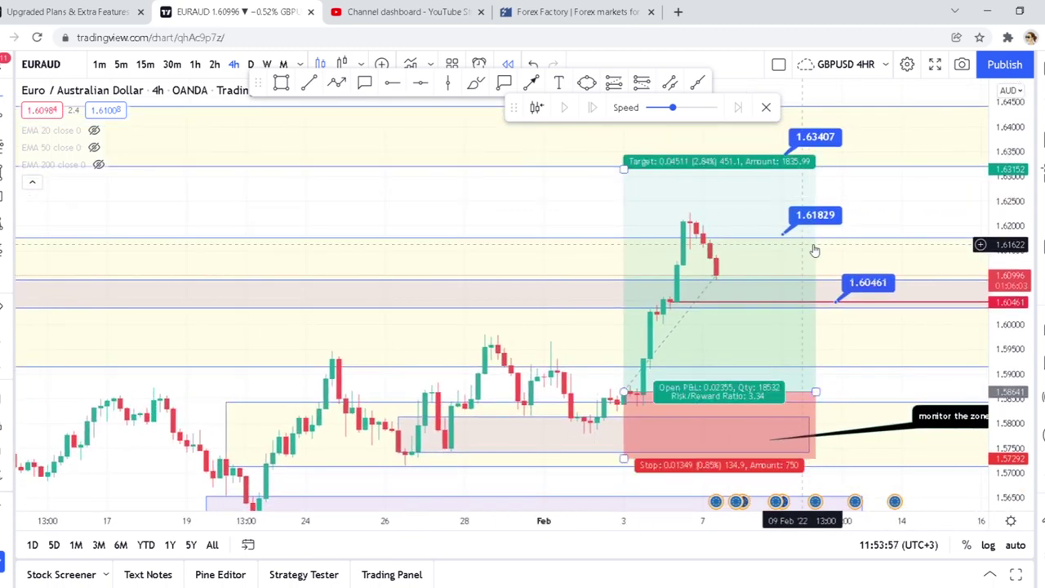
# Delete the long position from the chart.
pyautogui.click(814, 260)
pyautogui.press('Delete')
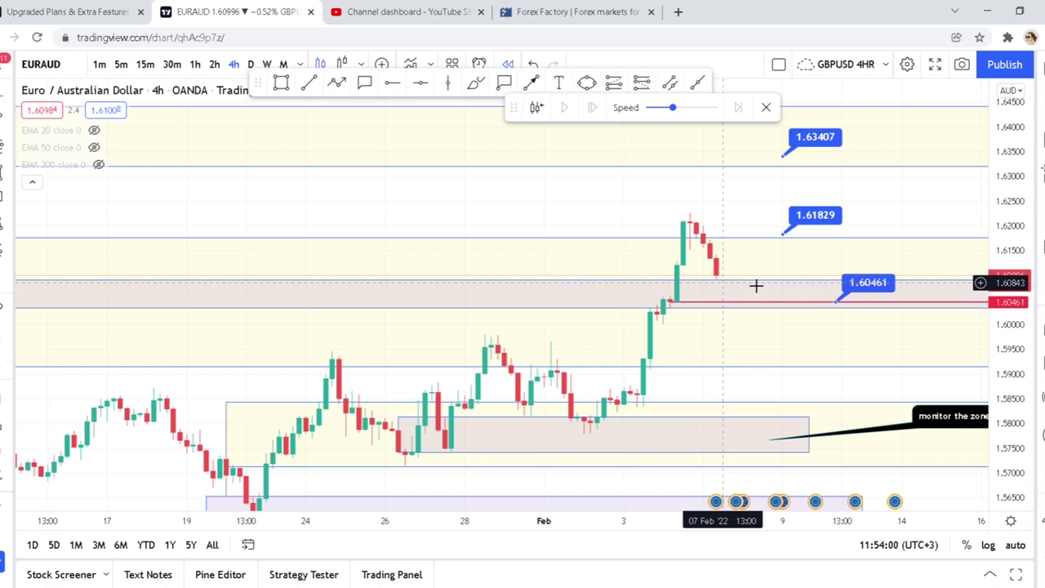
pyautogui.scroll(-2, 768, 228)
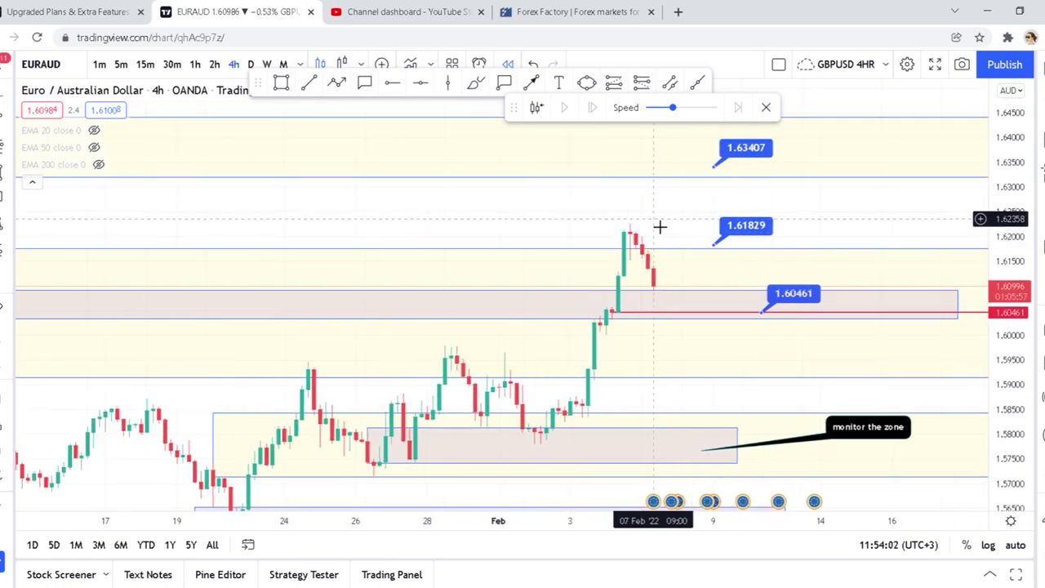